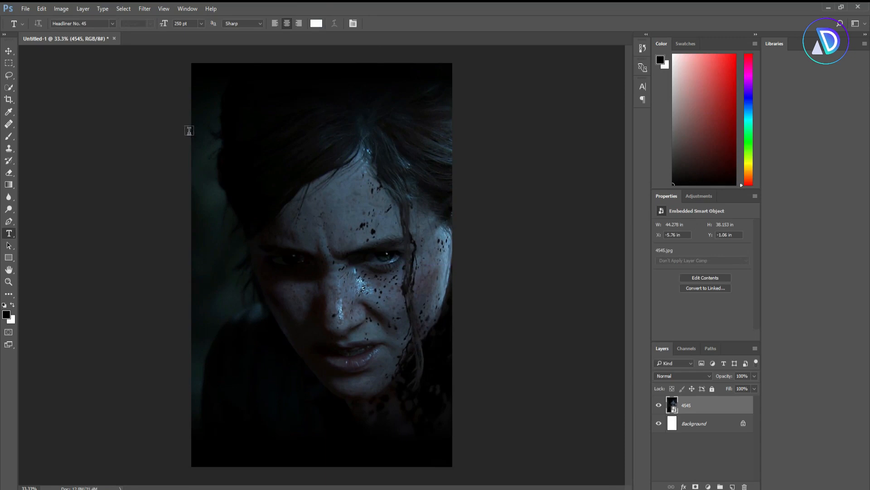
# Step: Add the white text "THE" in Headliner No. 45 at 250 pt over the dark area beside the face
pyautogui.click(113, 21)
pyautogui.click(124, 51)
pyautogui.click(239, 263)
pyautogui.write('THE')
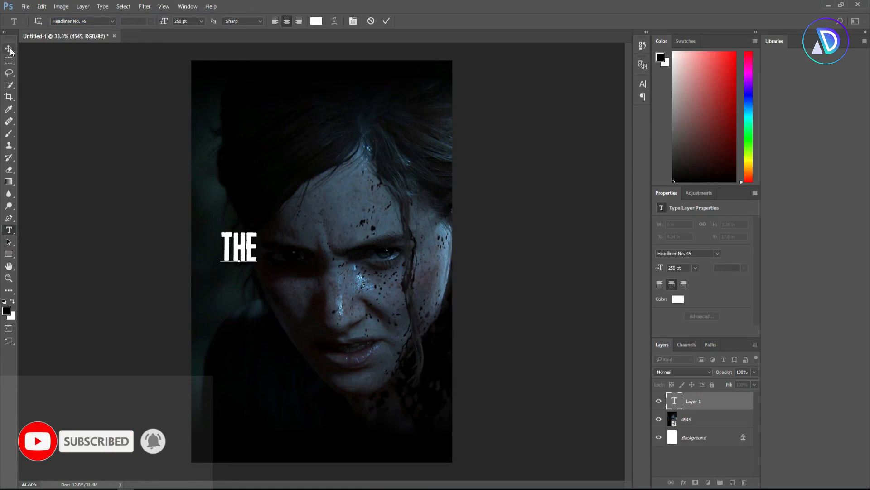
pyautogui.hotkey('ctrl', 'Return')
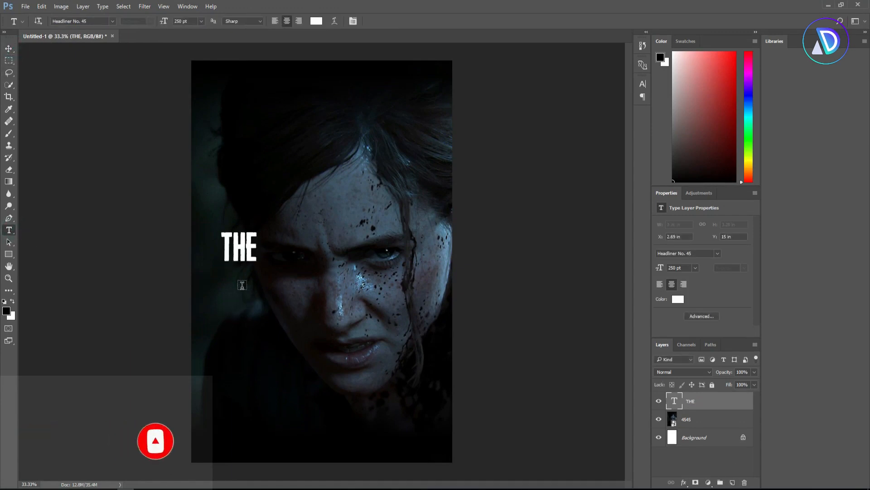
# Step: Add "LAST" as a separate text layer directly below "THE"
pyautogui.click(241, 287)
pyautogui.write('LAST')
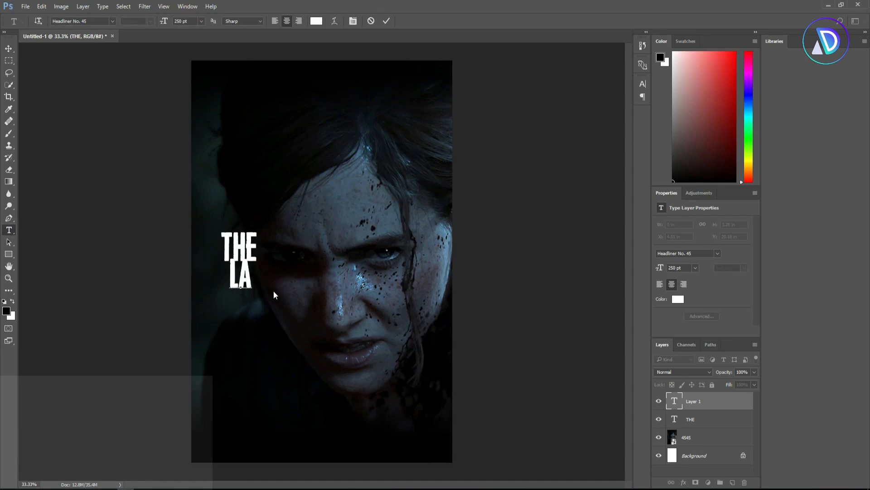
pyautogui.click(9, 48)
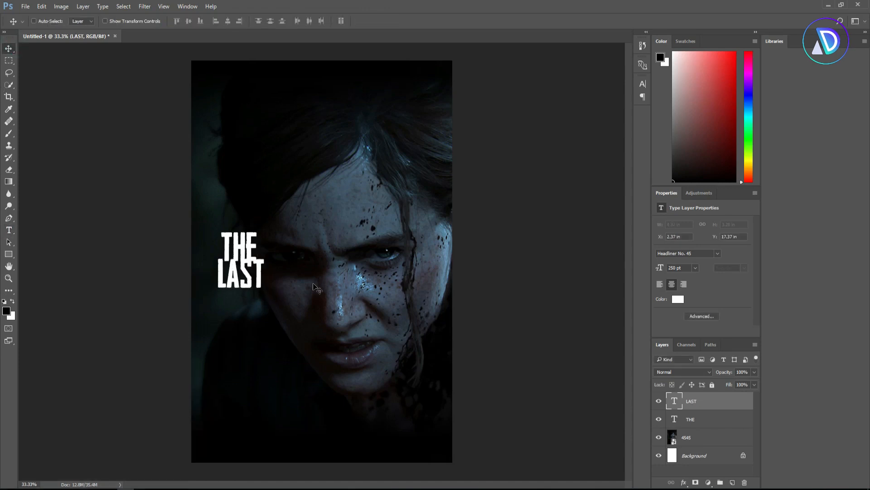
# Step: Move "LAST" slightly down and to the right so it sits just under "THE" with a small gap
pyautogui.moveTo(259, 278); pyautogui.dragTo(259, 287)
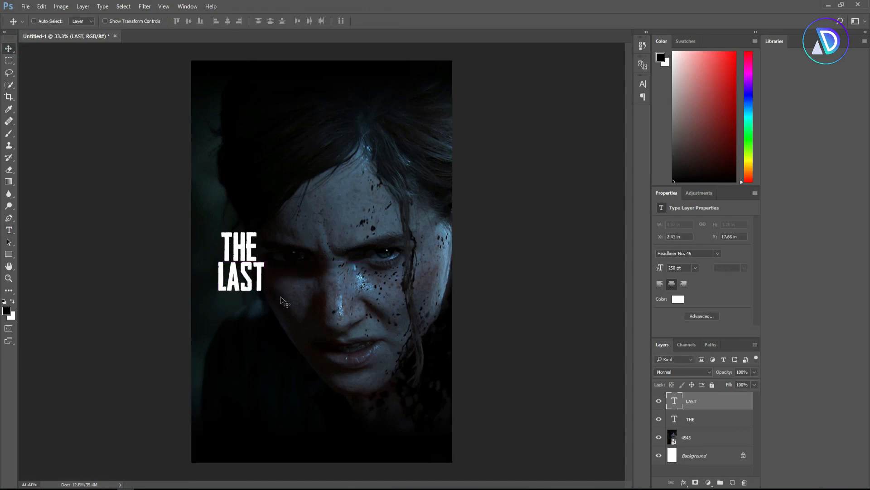
pyautogui.press('Down')
pyautogui.press('Down')
pyautogui.press('Down')
pyautogui.press('Down')
pyautogui.press('Down')
pyautogui.press('Down')
pyautogui.press('Down')
pyautogui.press('Down')
pyautogui.press('Down')
pyautogui.press('Right')
pyautogui.press('Right')
pyautogui.press('Right')
pyautogui.press('Right')
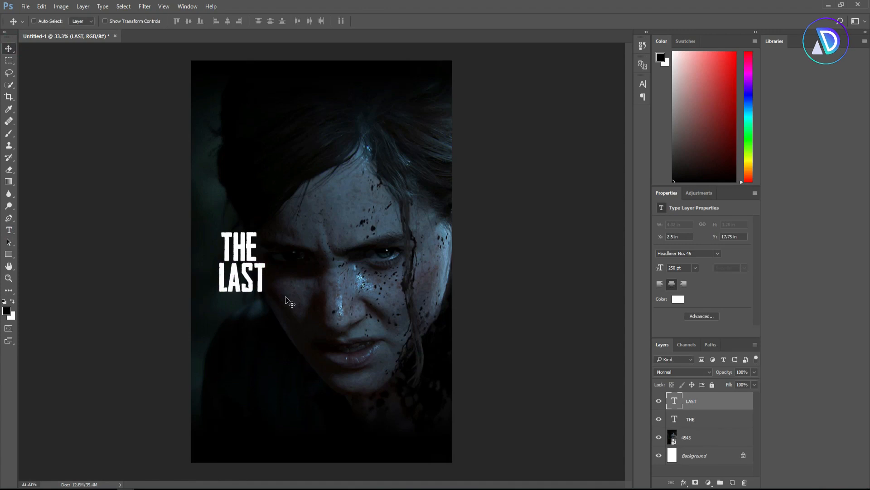
pyautogui.press('Right')
pyautogui.press('Right')
pyautogui.press('Right')
pyautogui.press('Right')
pyautogui.press('Right')
# Step: Add "OF" as its own text layer and place it under "LAST", aligned with that word's left edge
pyautogui.press('t')
pyautogui.click(280, 313)
pyautogui.write('OF')
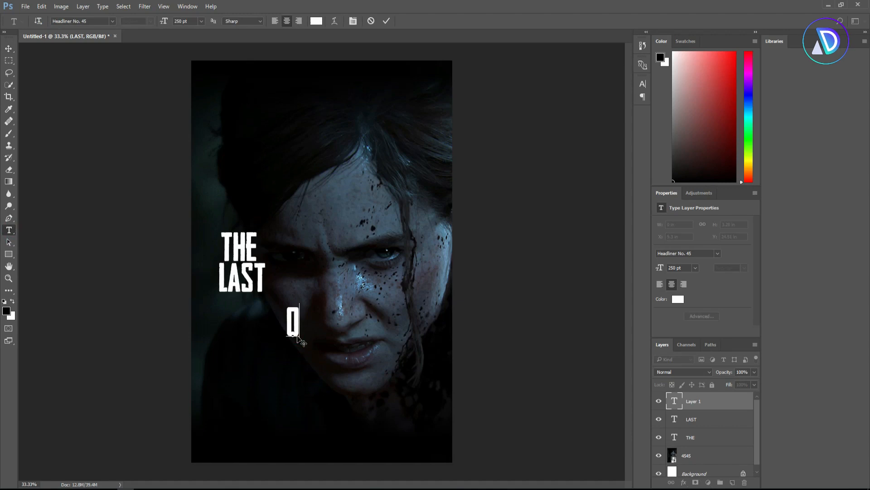
pyautogui.click(8, 48)
pyautogui.moveTo(294, 318); pyautogui.dragTo(232, 317)
pyautogui.hotkey('shift', 'Up')
pyautogui.hotkey('shift', 'Up')
pyautogui.hotkey('shift', 'Left')
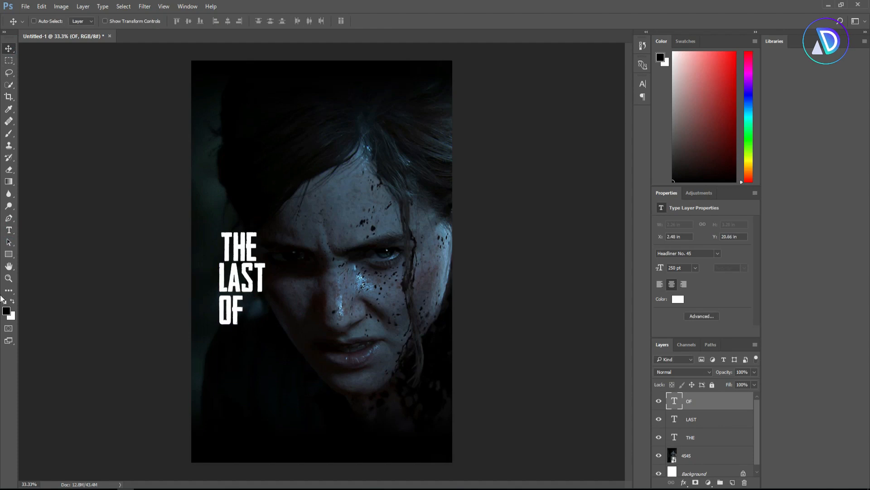
# Step: Add "US" as its own text layer and place it immediately to the right of "OF"
pyautogui.click(9, 230)
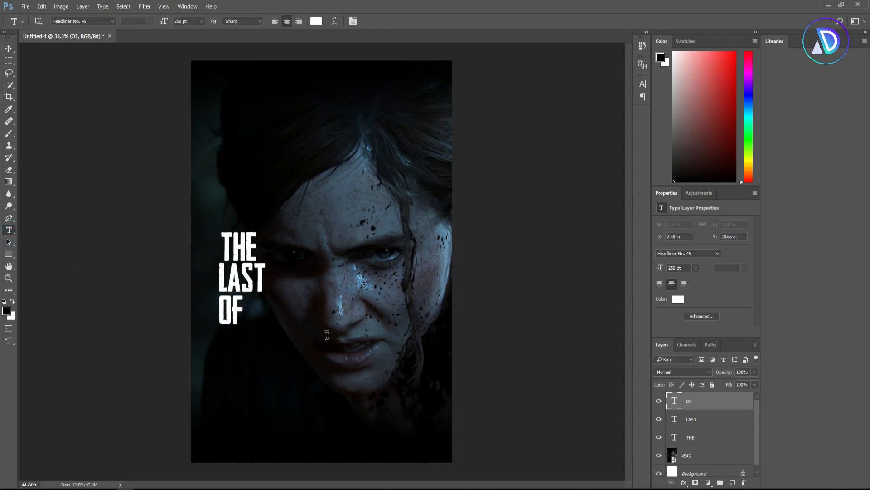
pyautogui.click(324, 338)
pyautogui.write('US')
pyautogui.hotkey('ctrl', 'Return')
pyautogui.press('v')
pyautogui.moveTo(330, 327); pyautogui.dragTo(264, 313)
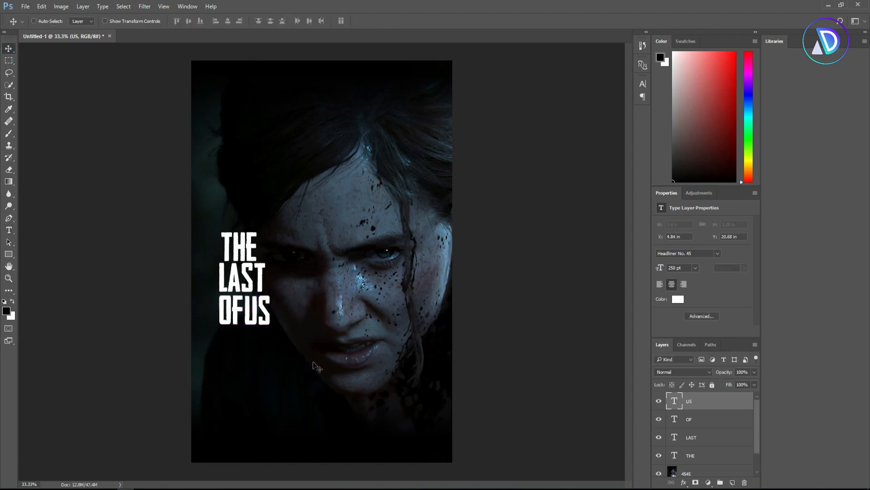
# Step: Add the text "PART II" as a separate layer below the "OF US" line
pyautogui.click(9, 230)
pyautogui.click(291, 373)
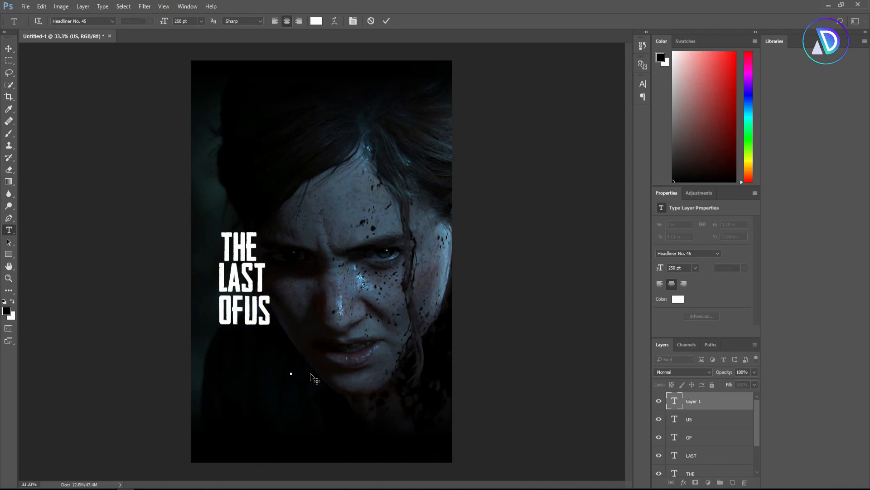
pyautogui.write('PART')
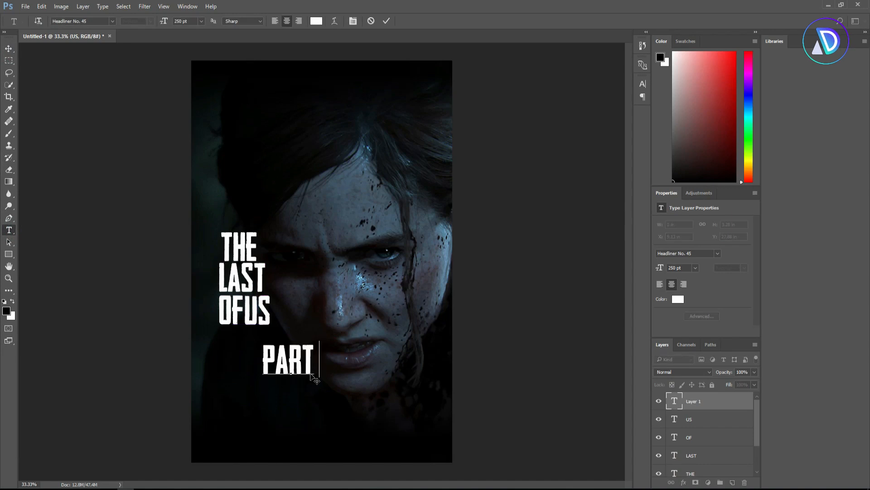
pyautogui.write(' II')
pyautogui.click(9, 49)
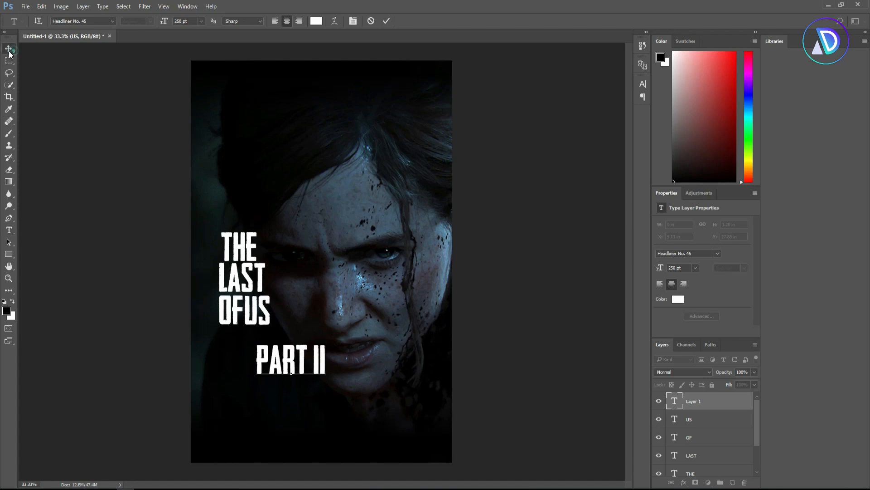
# Step: Scale "PART II" to about 66.7% and position it directly beneath "OF US", aligned with the title's left edge
pyautogui.hotkey('ctrl', 't')
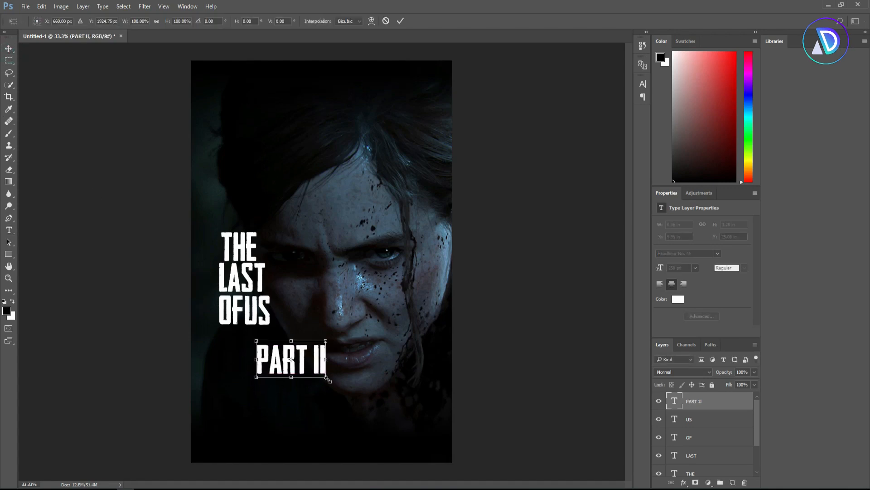
pyautogui.moveTo(325, 378); pyautogui.dragTo(318, 370)
pyautogui.moveTo(305, 363); pyautogui.dragTo(259, 341)
pyautogui.press('Left')
pyautogui.press('Left')
pyautogui.press('Left')
pyautogui.press('Left')
pyautogui.press('Left')
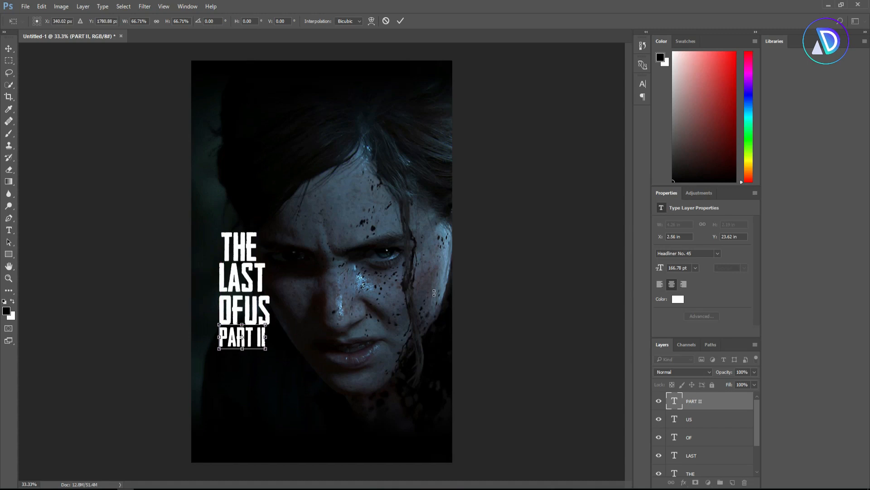
pyautogui.press('Up')
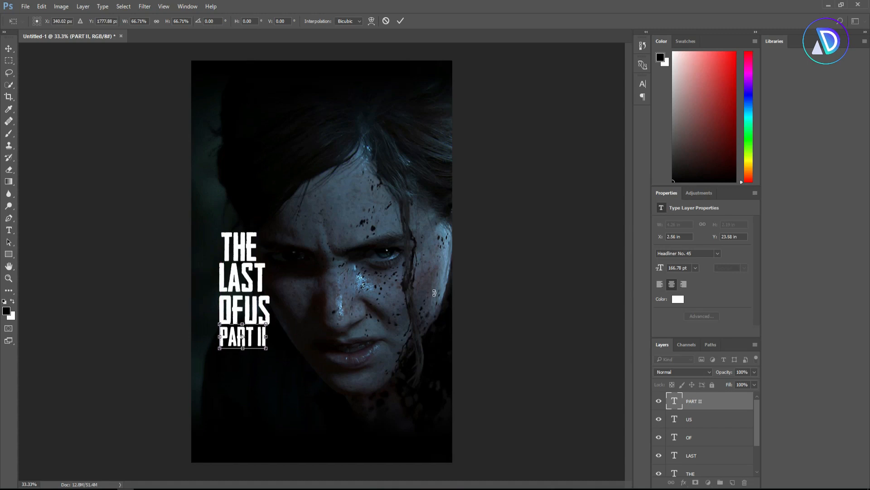
pyautogui.click(8, 49)
pyautogui.click(402, 188)
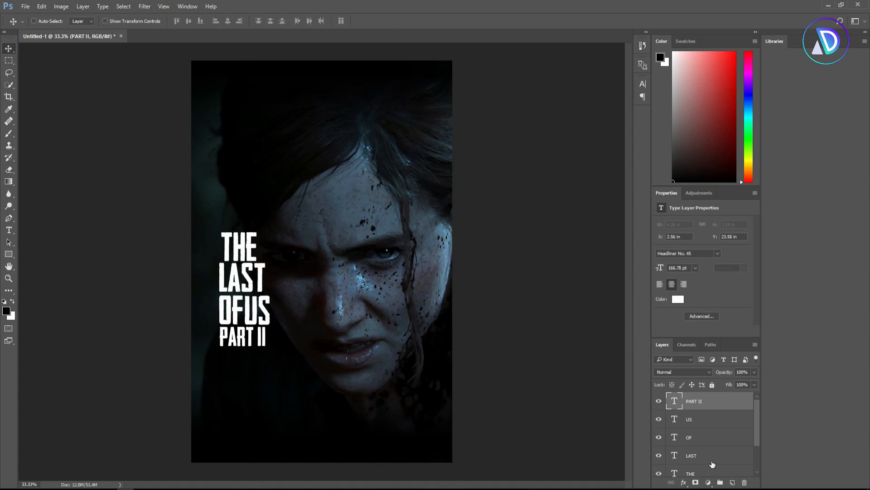
# Step: Enlarge all five title text layers together to about 203% and move them to the poster's left half
pyautogui.keyDown('shift'); pyautogui.click(700, 472); pyautogui.keyUp('shift')
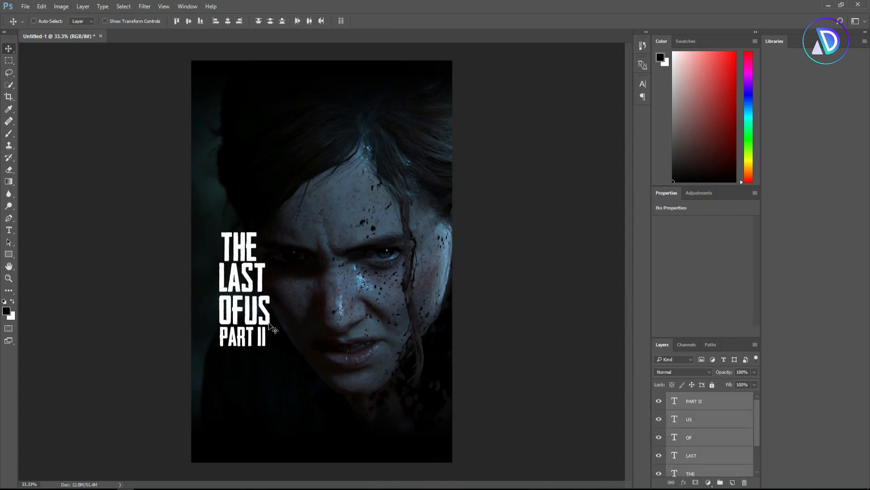
pyautogui.hotkey('ctrl', 't')
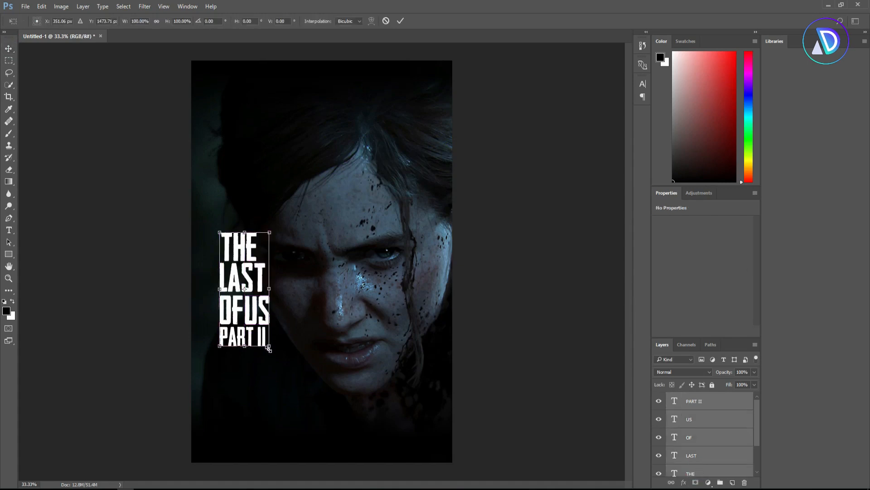
pyautogui.moveTo(268, 349); pyautogui.dragTo(310, 400)
pyautogui.moveTo(253, 267); pyautogui.dragTo(259, 237)
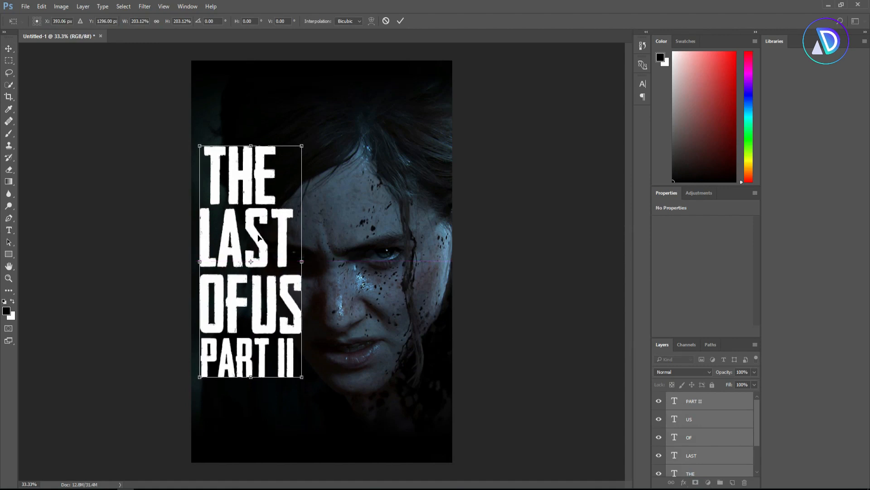
pyautogui.click(400, 20)
# Step: Add the text "TM" as a new layer to the right of the title
pyautogui.click(8, 230)
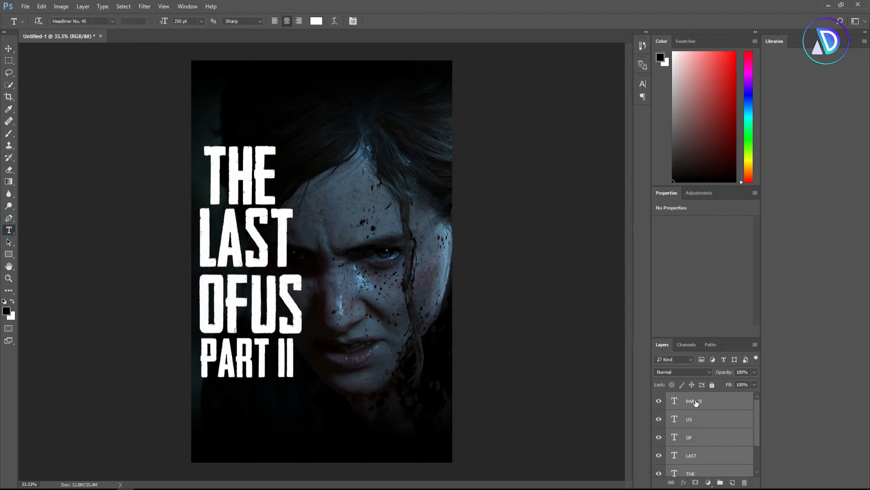
pyautogui.click(696, 402)
pyautogui.click(351, 344)
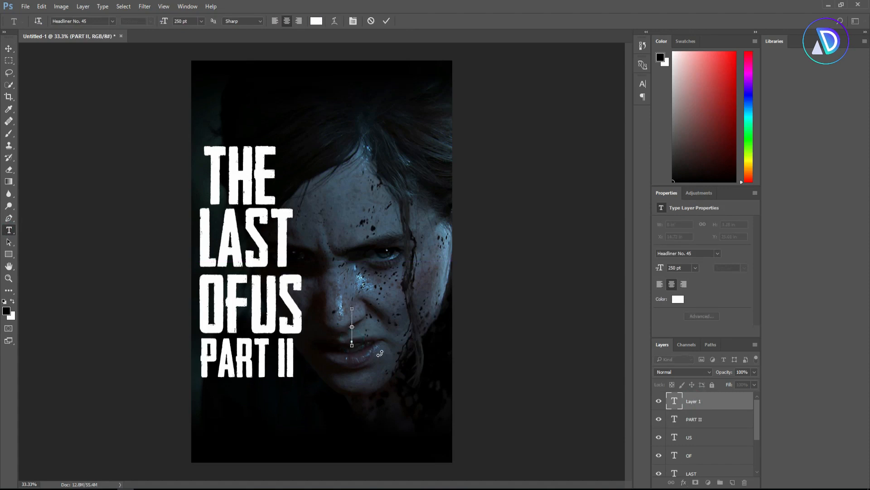
pyautogui.write('TM')
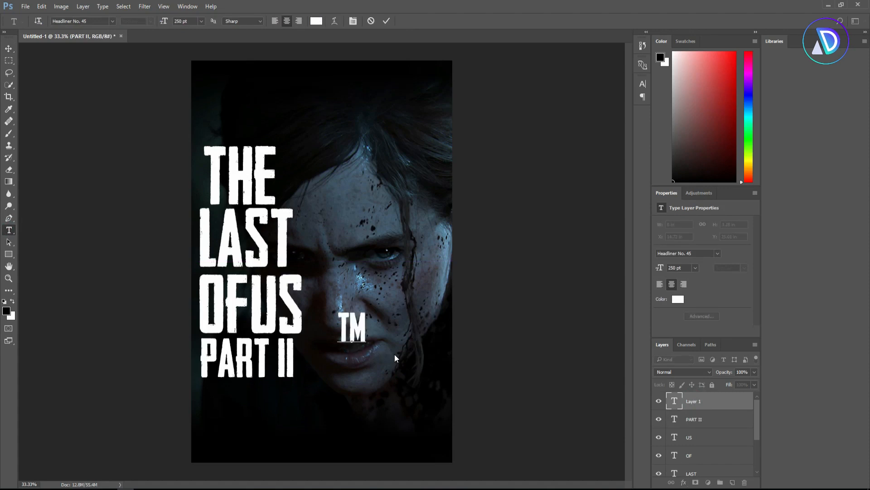
pyautogui.click(8, 48)
# Step: Scale "TM" down to about 60 pt and place it at the upper right end of "PART II"
pyautogui.hotkey('ctrl', 't')
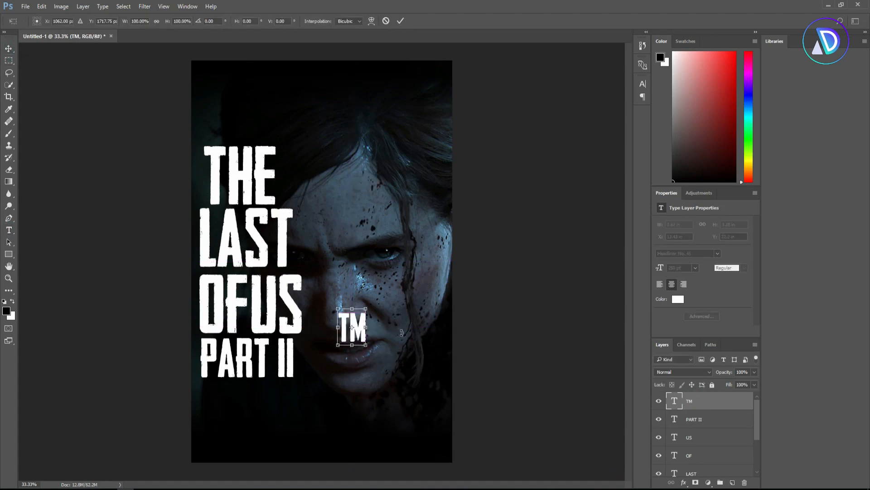
pyautogui.moveTo(370, 348); pyautogui.dragTo(305, 344)
pyautogui.click(9, 49)
pyautogui.click(399, 188)
# Step: Group all the text layers from "TM" down to "THE" and name the group TEXT
pyautogui.moveTo(758, 414); pyautogui.dragTo(756, 442)
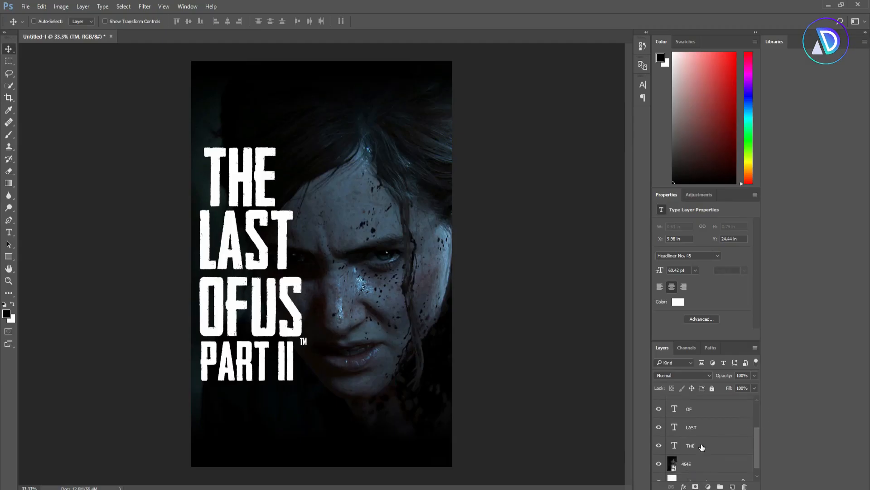
pyautogui.keyDown('shift'); pyautogui.click(702, 447); pyautogui.keyUp('shift')
pyautogui.scroll(3, 758, 447)
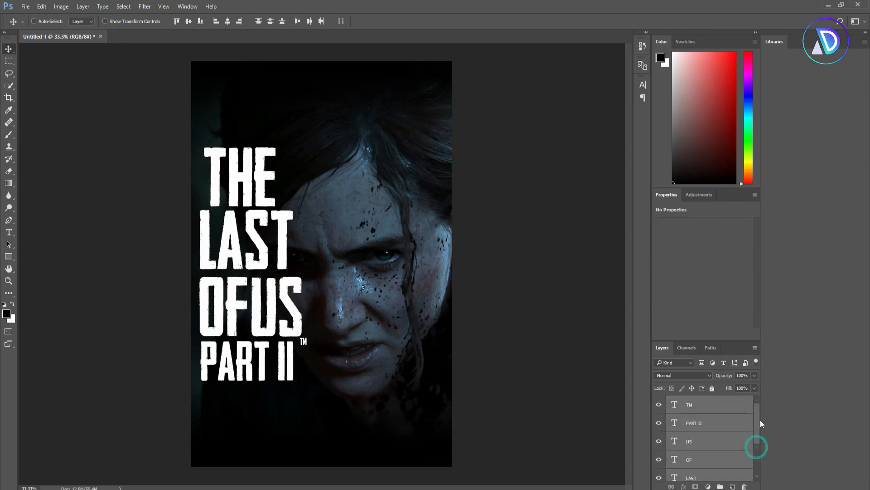
pyautogui.click(720, 486)
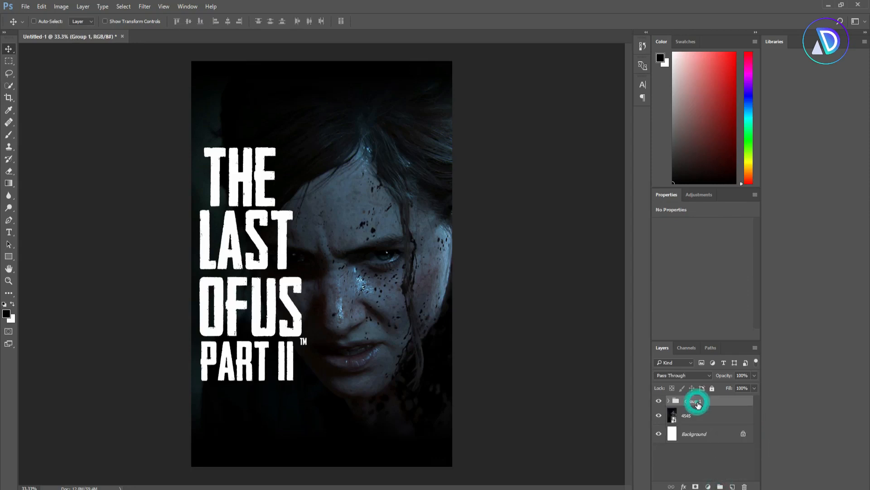
pyautogui.doubleClick(694, 400)
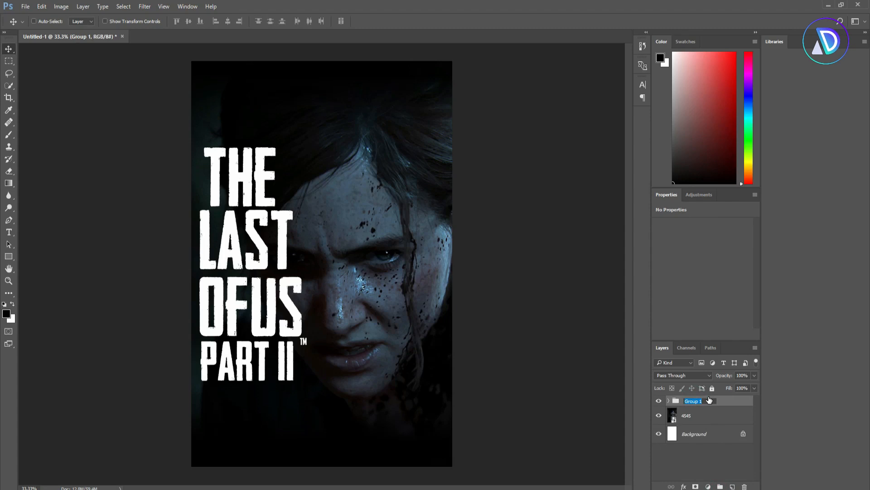
pyautogui.write('TEXT')
pyautogui.click(695, 456)
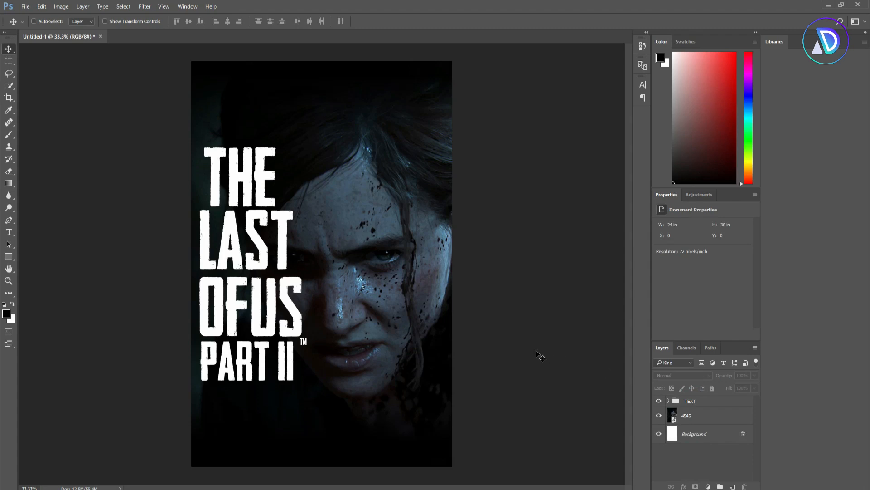
# Step: Transform the TEXT group to make the title slightly smaller, placing it with a small margin from the poster's left edge
pyautogui.press('ctrl')
pyautogui.click(693, 403)
pyautogui.hotkey('ctrl', 't')
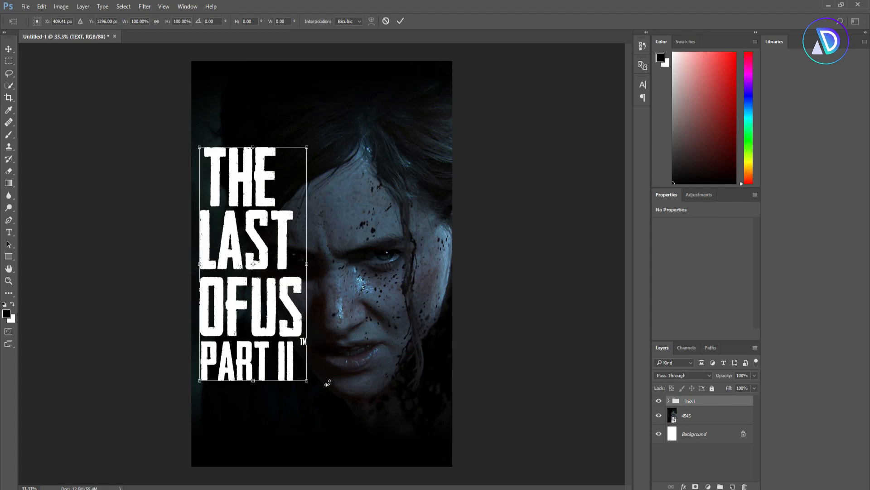
pyautogui.moveTo(309, 383); pyautogui.dragTo(313, 387)
pyautogui.press('Left')
pyautogui.press('Left')
pyautogui.press('Left')
pyautogui.press('Left')
pyautogui.press('Left')
pyautogui.press('Left')
pyautogui.press('Left')
pyautogui.press('Left')
pyautogui.press('Left')
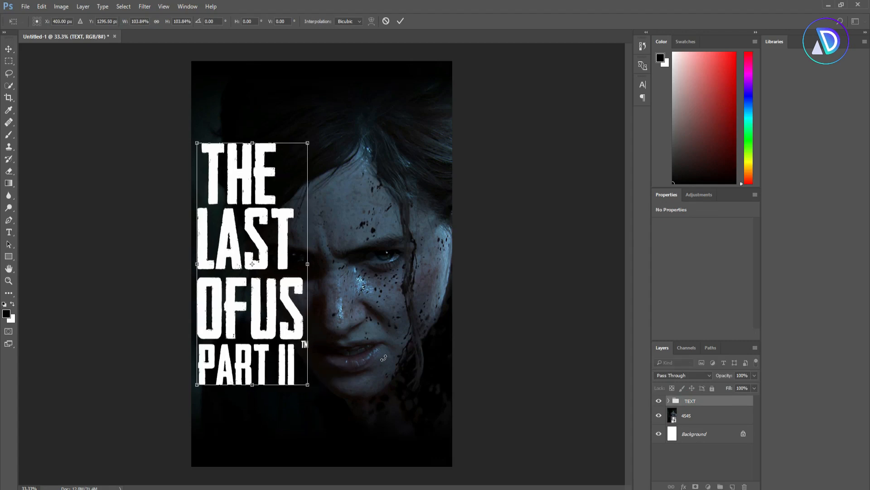
pyautogui.press('Down')
pyautogui.press('Down')
pyautogui.press('Down')
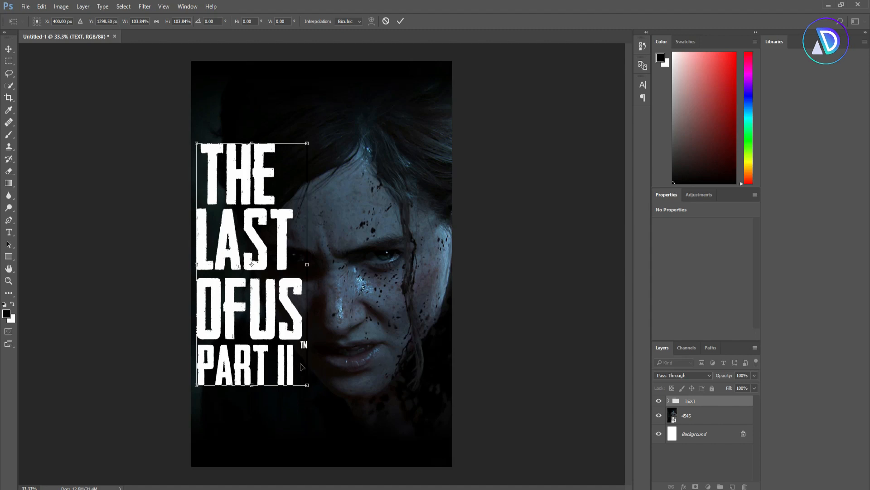
pyautogui.moveTo(306, 386); pyautogui.dragTo(303, 377)
pyautogui.click(401, 23)
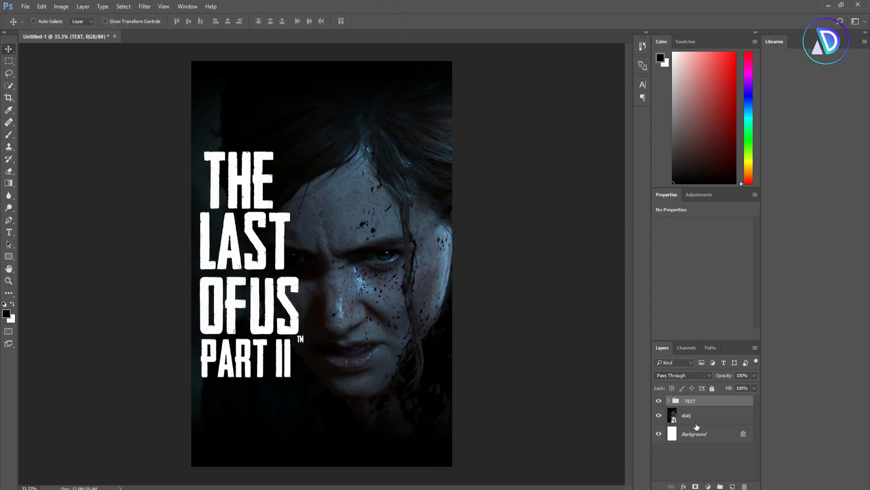
# Step: Set the foreground colour to the blue #3350a0 for the Rectangle tool
pyautogui.click(9, 256)
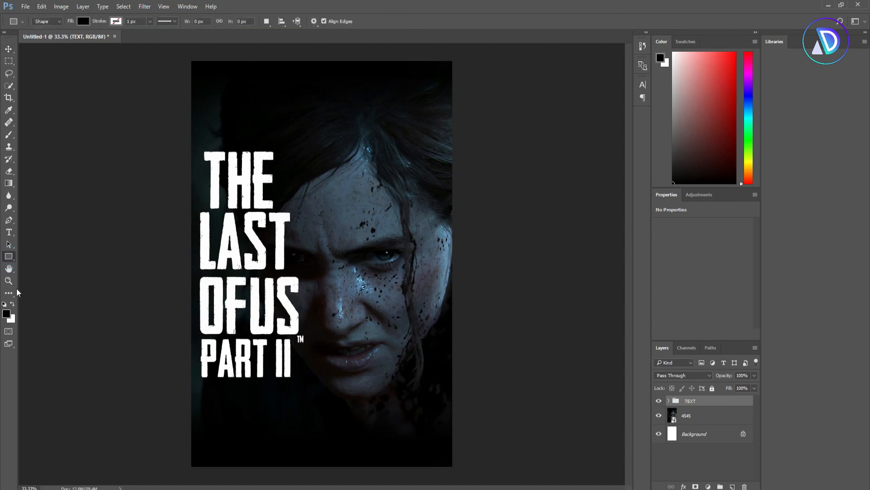
pyautogui.click(7, 313)
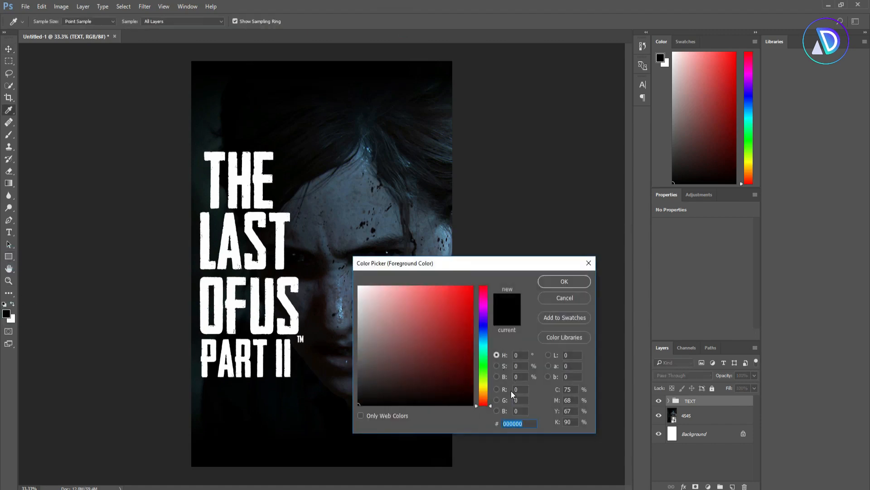
pyautogui.write('3')
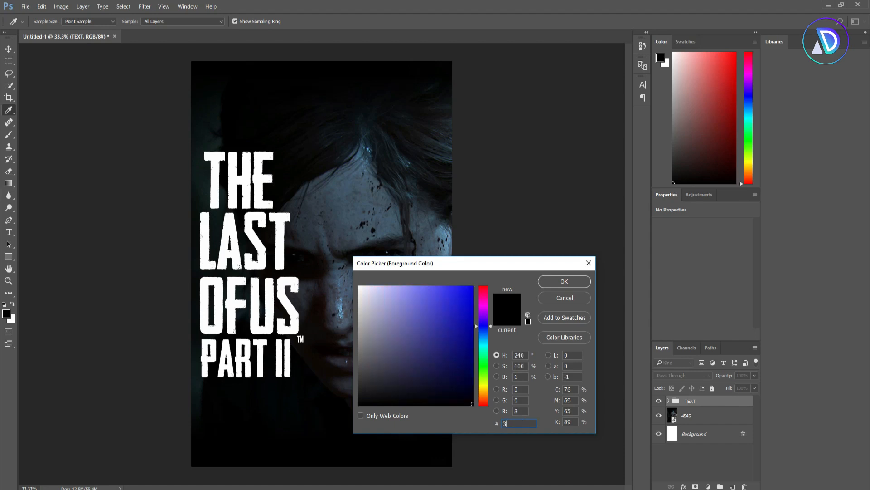
pyautogui.write('35')
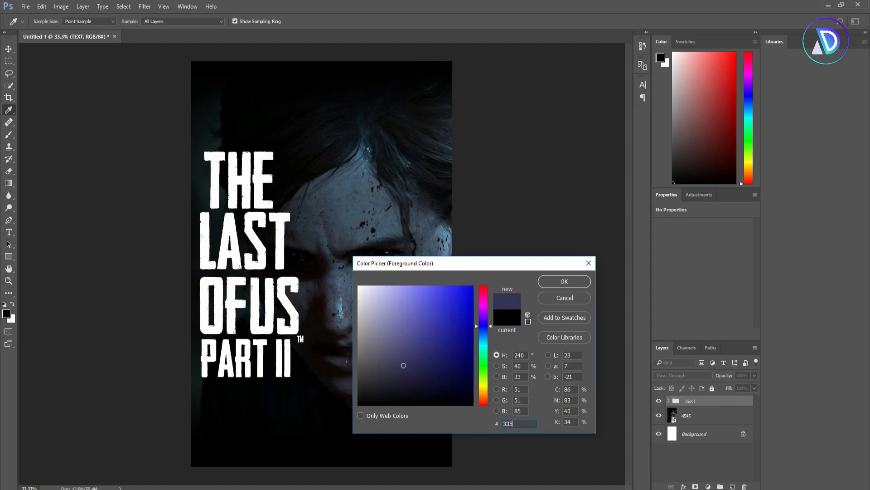
pyautogui.write('0a')
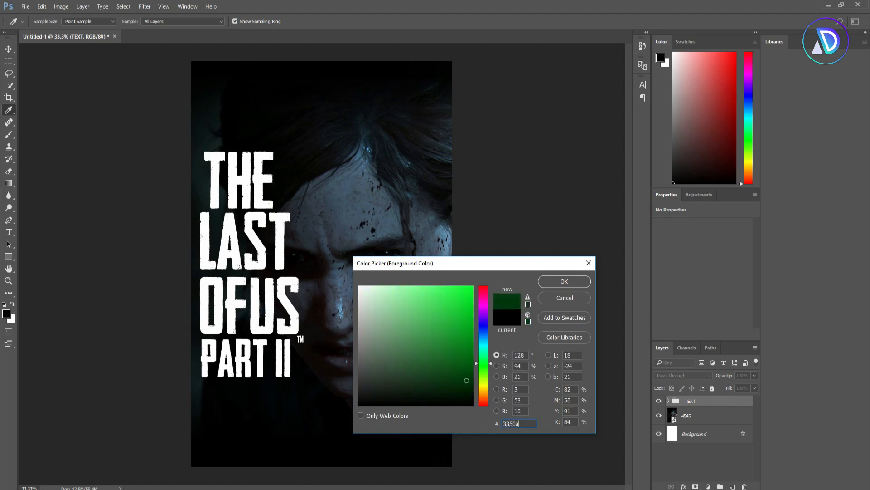
pyautogui.write('0u')
pyautogui.click(564, 281)
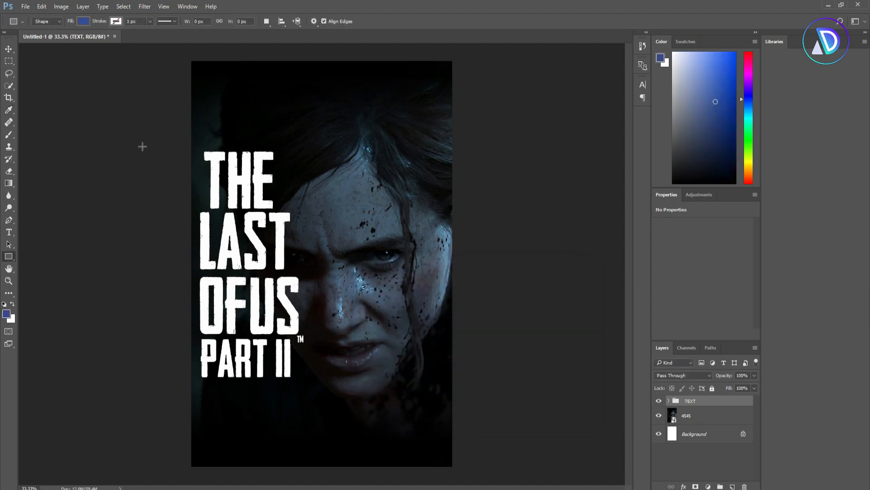
# Step: Draw a blue rectangle about 1842 by 267 px across the full poster width and align it with the poster's upper edge
pyautogui.moveTo(189, 55); pyautogui.dragTo(462, 98)
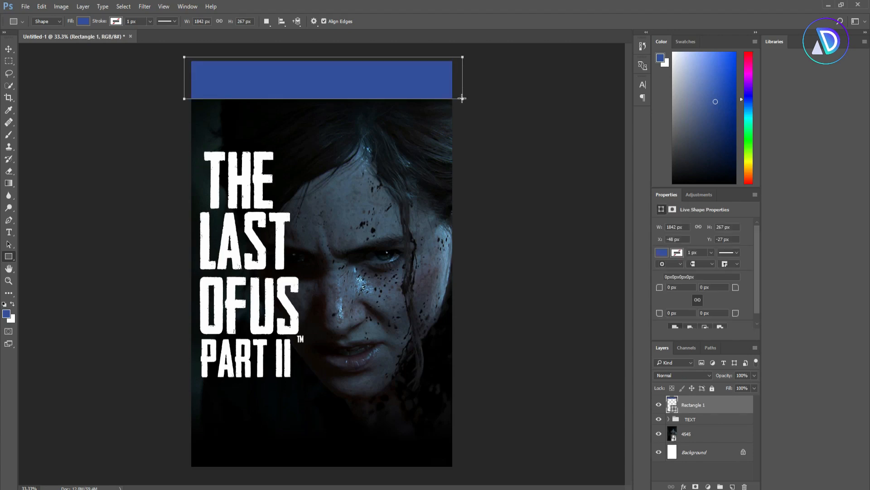
pyautogui.click(9, 48)
pyautogui.hotkey('ctrl', 't')
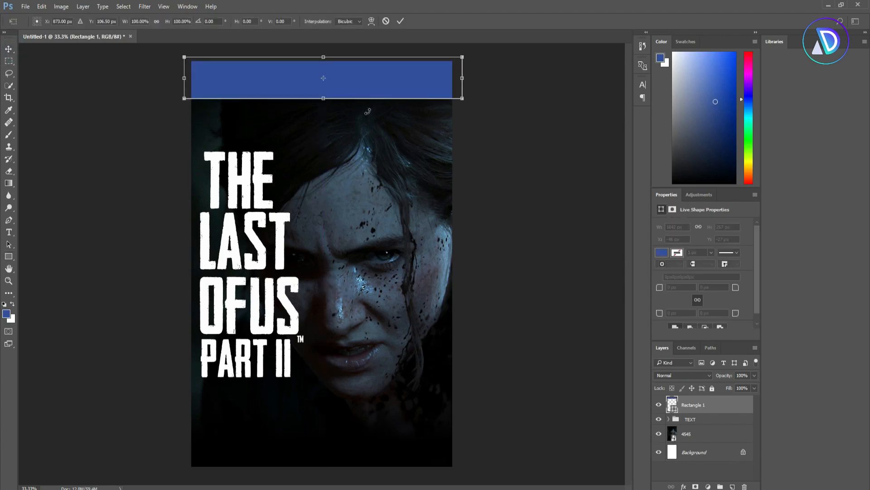
pyautogui.moveTo(370, 92); pyautogui.dragTo(370, 93)
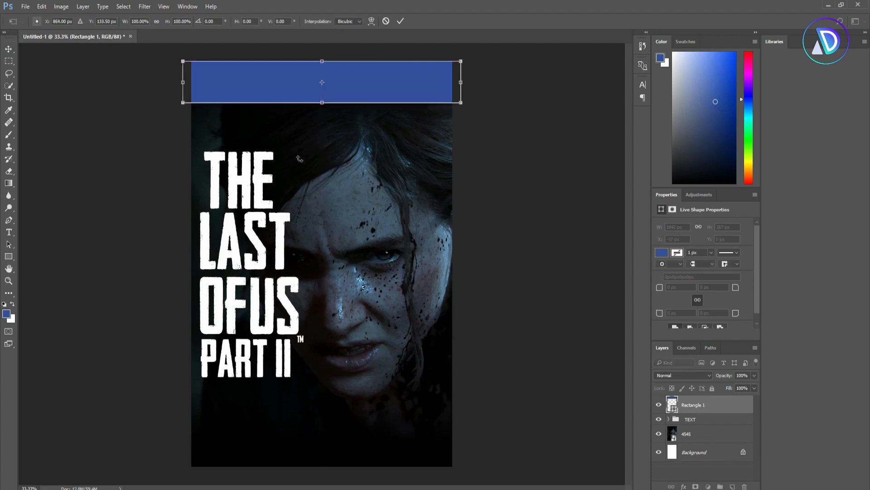
pyautogui.click(400, 22)
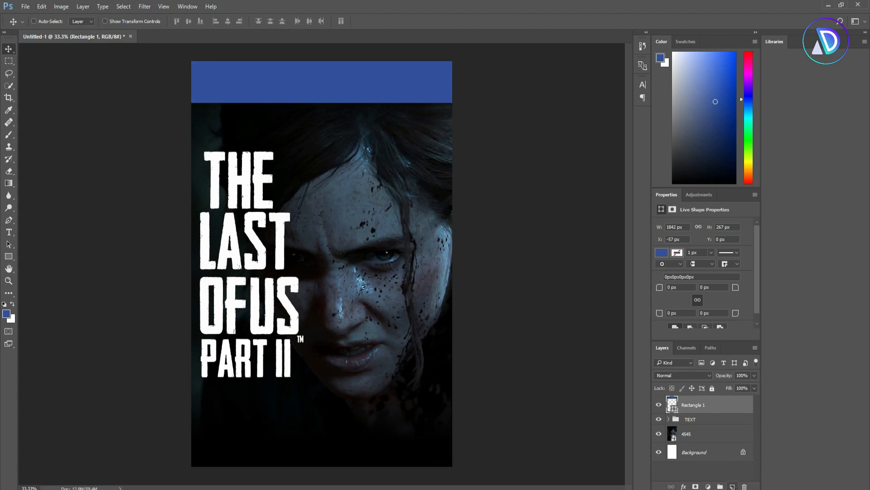
# Step: On a new layer, paint a soft white glow over the right part of the blue band with the 1100 px brush
pyautogui.click(732, 486)
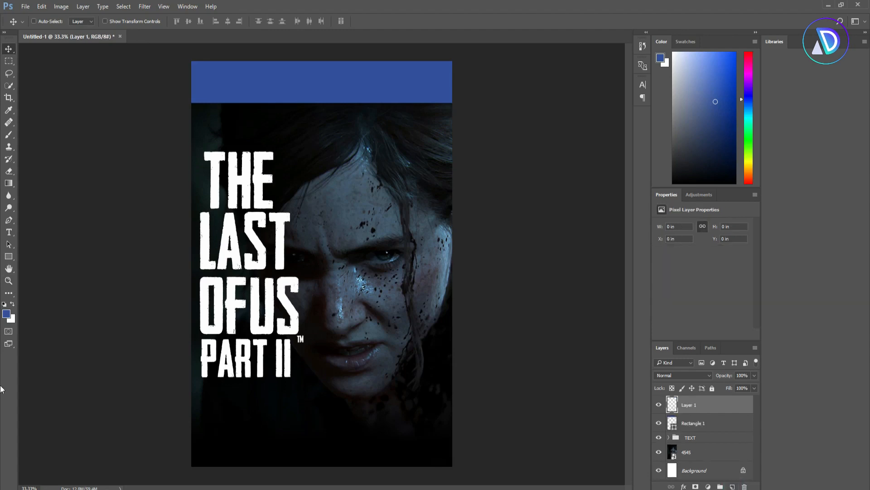
pyautogui.click(9, 135)
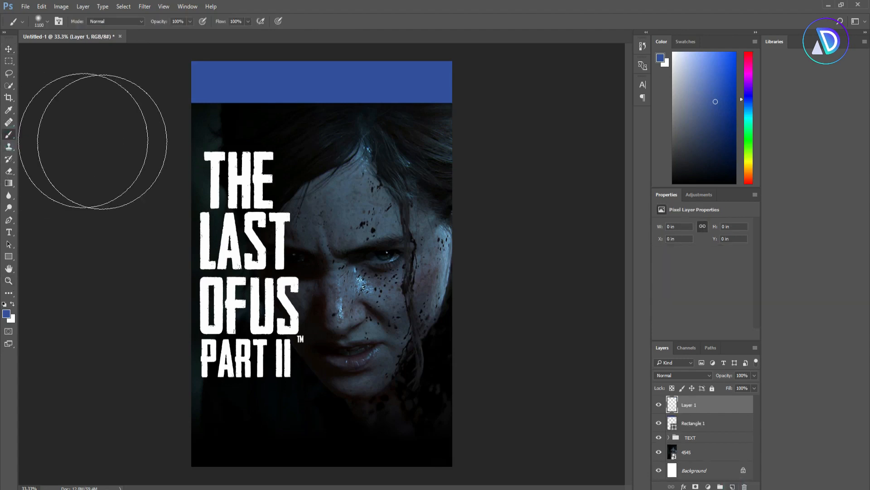
pyautogui.click(392, 76)
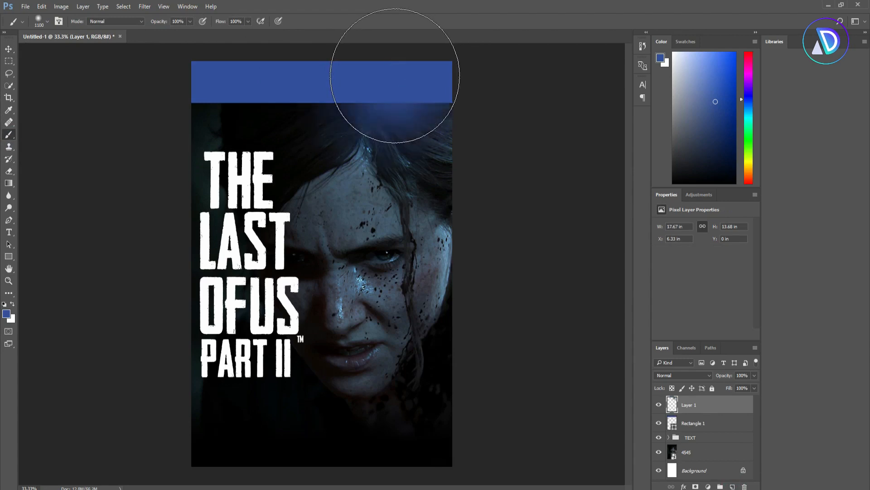
pyautogui.hotkey('ctrl', 'z')
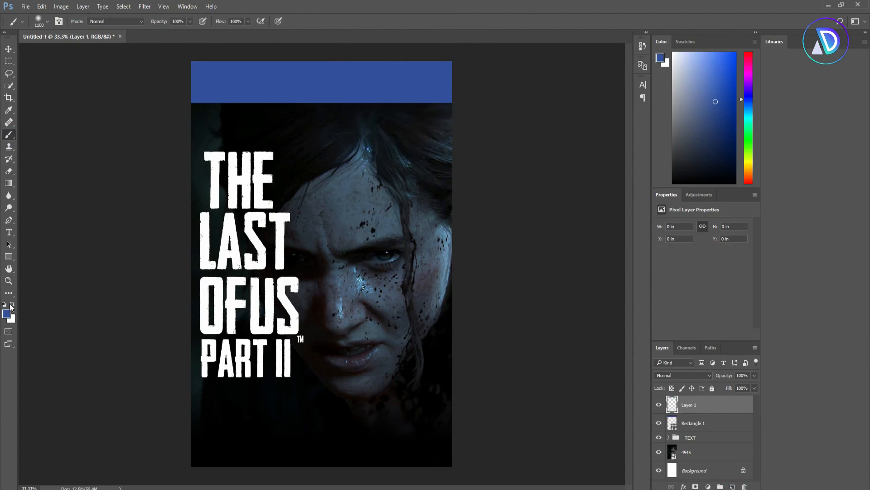
pyautogui.click(12, 304)
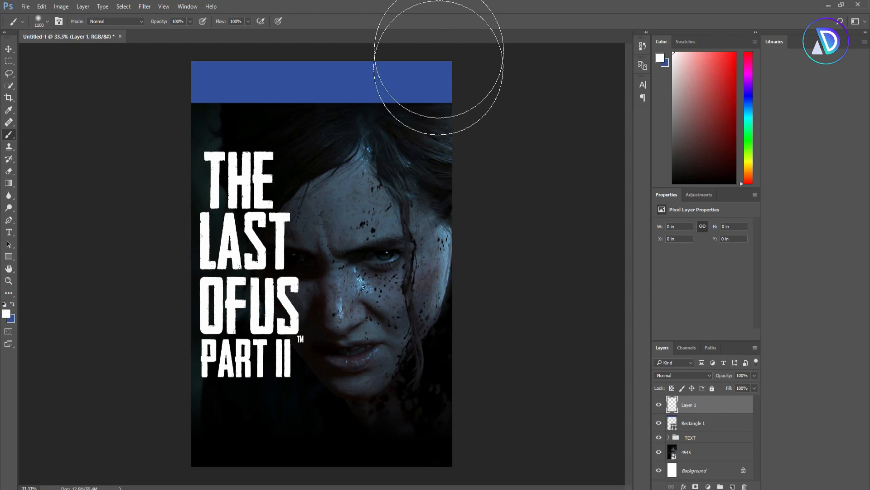
pyautogui.click(399, 81)
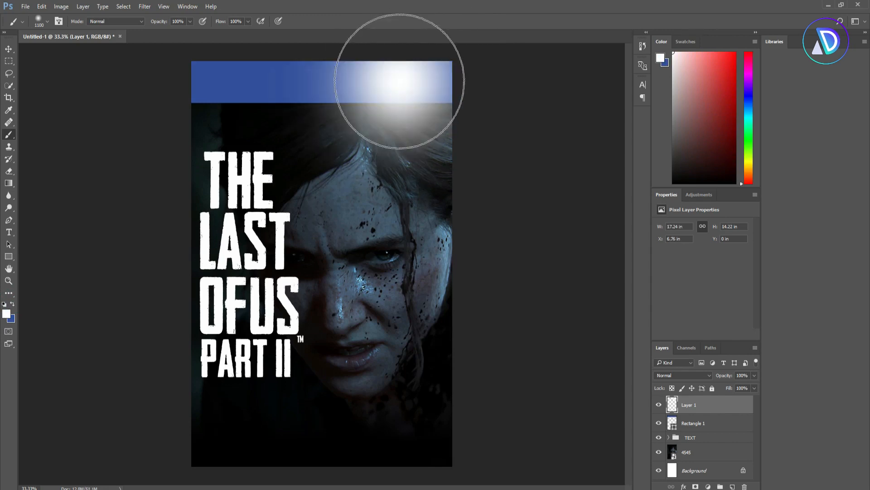
# Step: Lower the white glow layer's opacity to 52%
pyautogui.click(8, 49)
pyautogui.click(754, 376)
pyautogui.moveTo(754, 383); pyautogui.dragTo(736, 389)
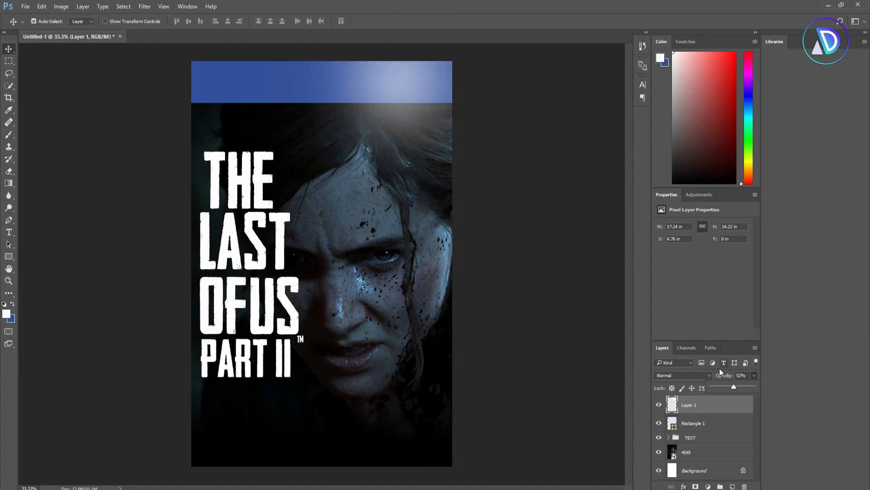
# Step: Enlarge the white glow to about 110% and clip its layer to the blue rectangle
pyautogui.hotkey('ctrl', 't')
pyautogui.moveTo(452, 221); pyautogui.dragTo(463, 227)
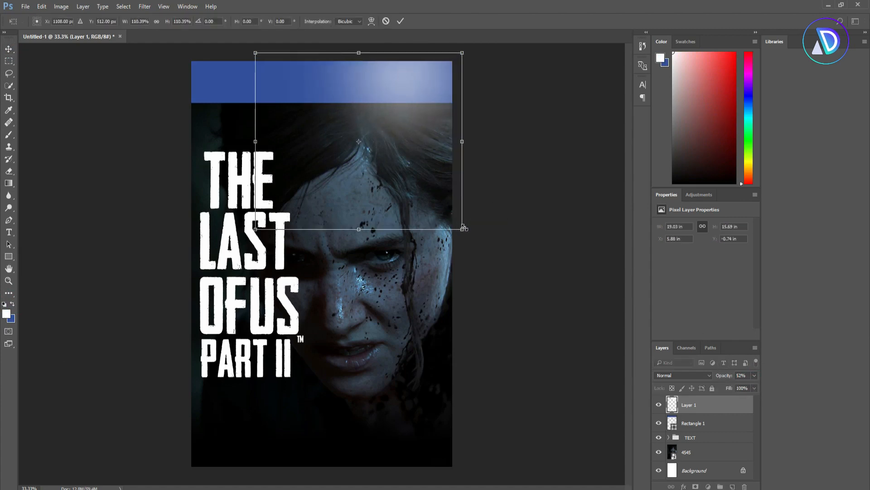
pyautogui.click(400, 21)
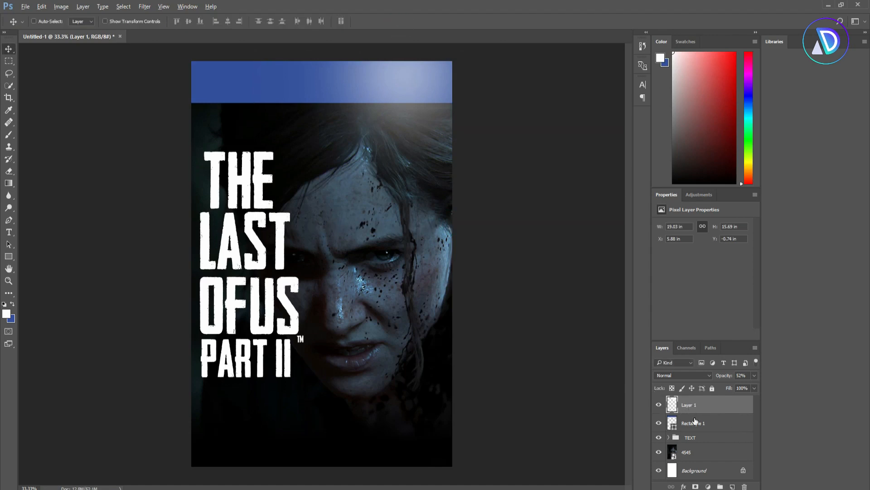
pyautogui.keyDown('alt'); pyautogui.click(696, 414); pyautogui.keyUp('alt')
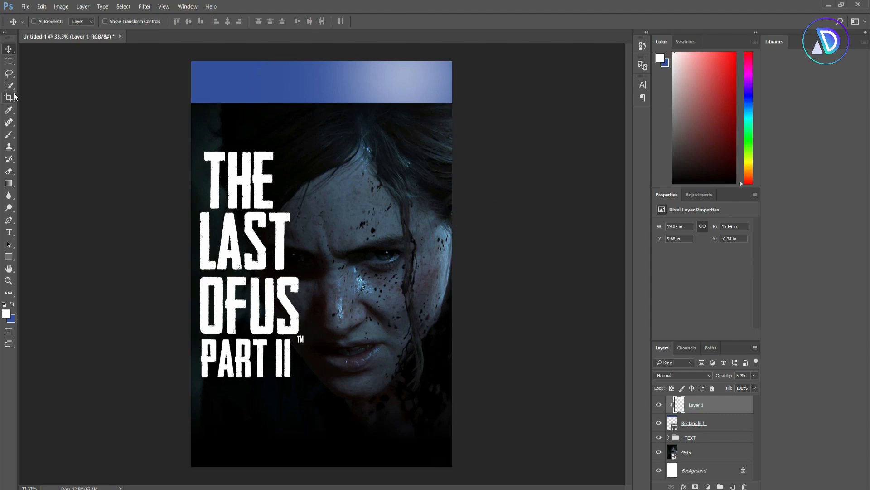
# Step: Place playstation-4-logo-png-4.png from the image folder at the left end of the blue band, scaled to about 121%
pyautogui.hotkey('alt', 'Tab')
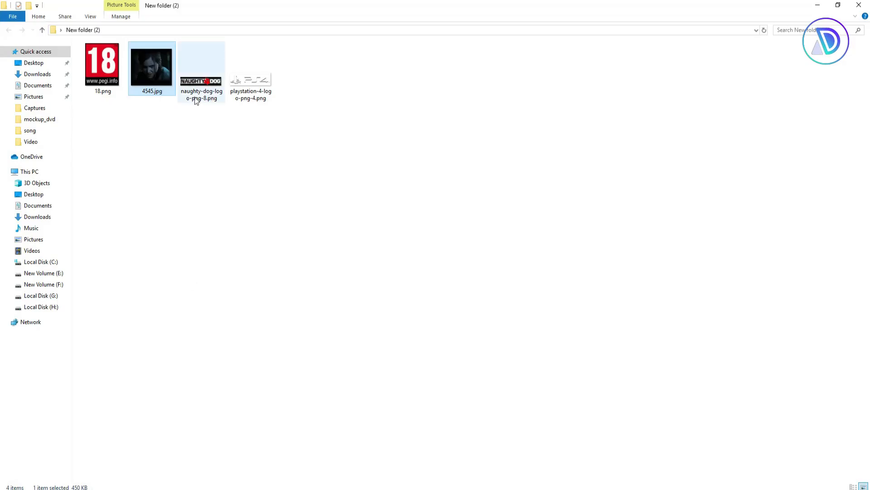
pyautogui.moveTo(257, 82)
pyautogui.mouseDown()
pyautogui.moveTo(239, 256)
pyautogui.moveTo(113, 489)
pyautogui.moveTo(207, 402)
pyautogui.moveTo(289, 232)
pyautogui.moveTo(321, 263)
pyautogui.moveTo(336, 257)
pyautogui.moveTo(281, 101)
pyautogui.moveTo(245, 86)
pyautogui.moveTo(281, 99)
pyautogui.moveTo(263, 84)
pyautogui.mouseUp()
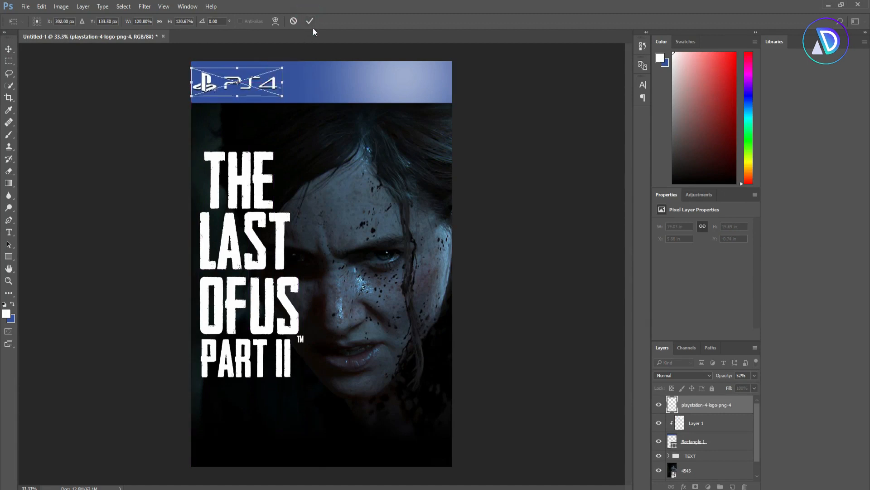
pyautogui.click(310, 21)
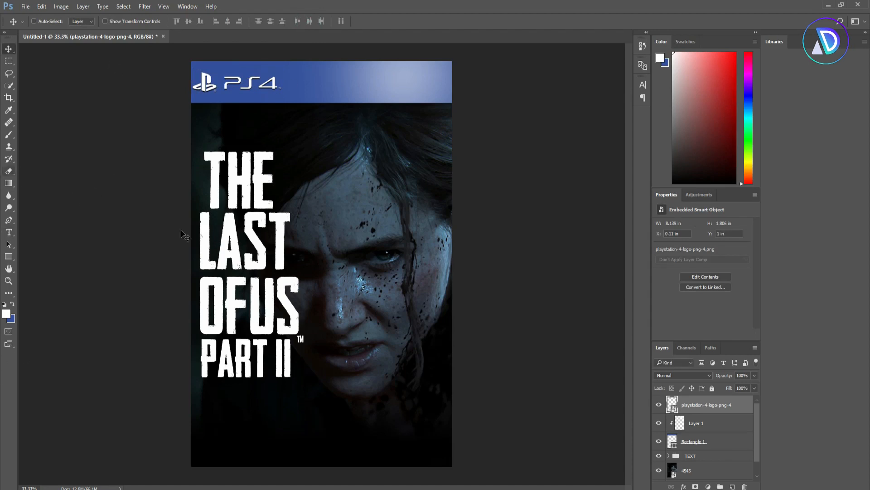
# Step: Add the text "only on playstation" in white Gadugi Regular at 250 pt over the blue band
pyautogui.click(8, 232)
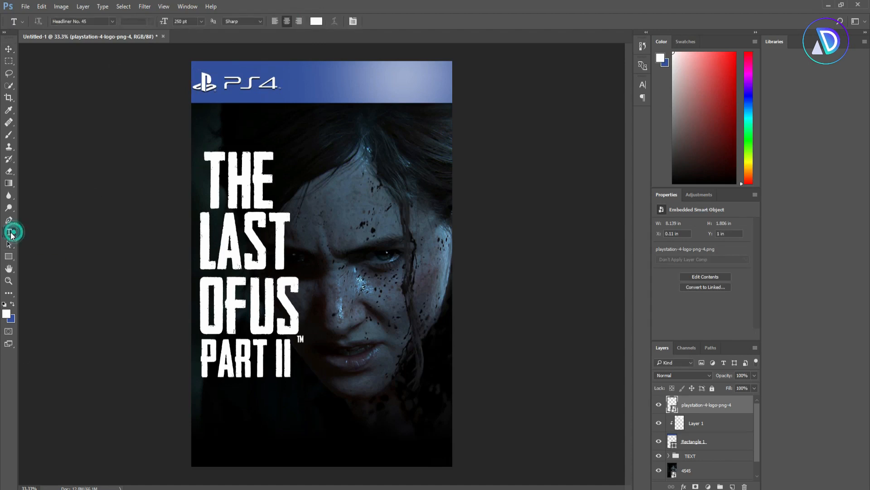
pyautogui.click(112, 21)
pyautogui.click(117, 60)
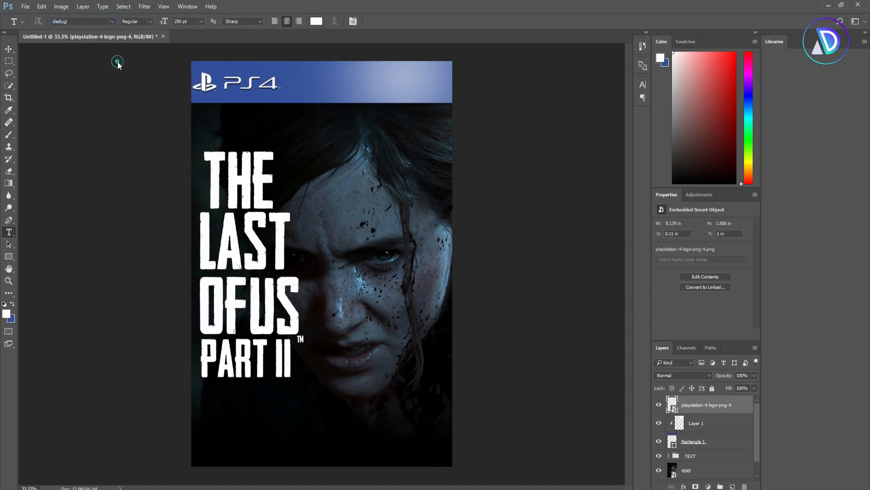
pyautogui.click(341, 90)
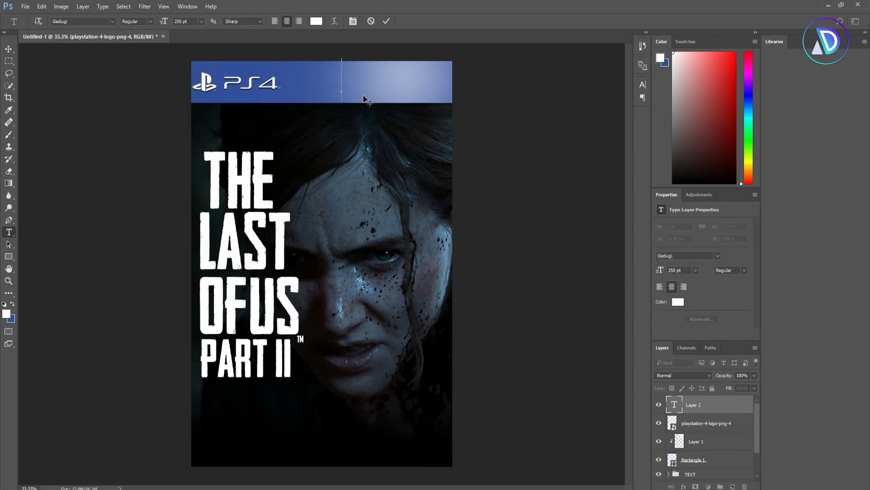
pyautogui.write('Onl')
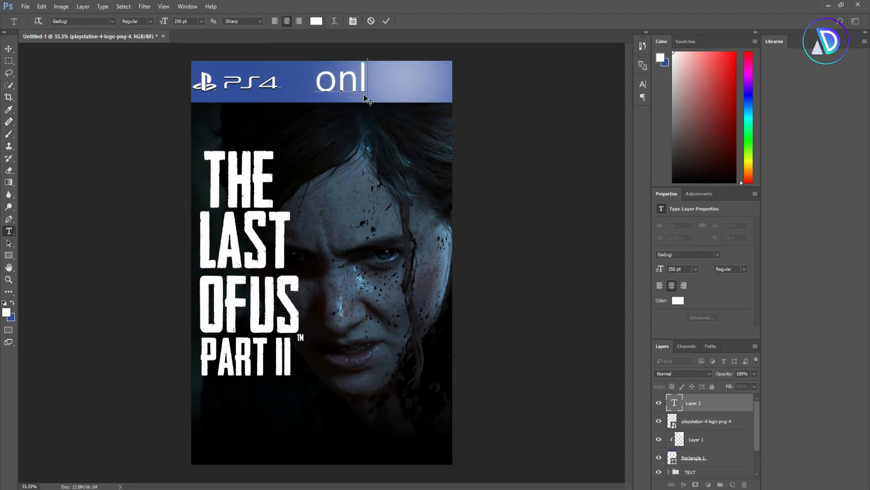
pyautogui.write('y on')
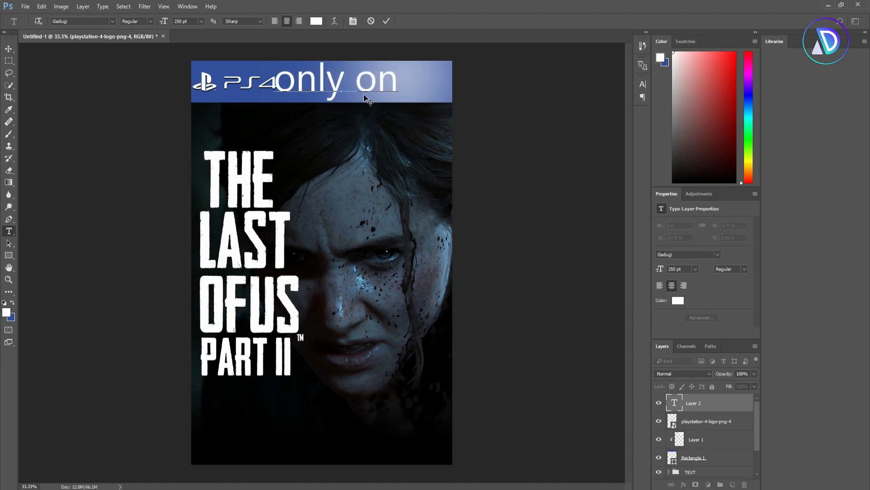
pyautogui.write(' plays')
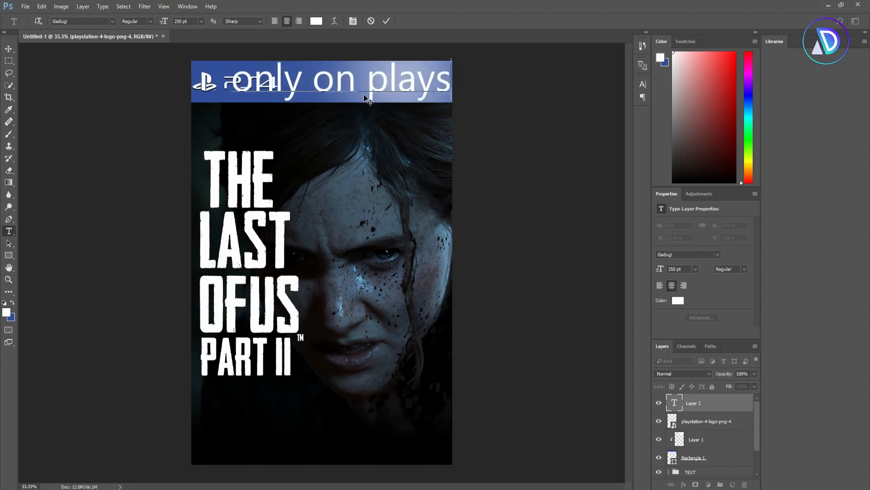
pyautogui.write('tation')
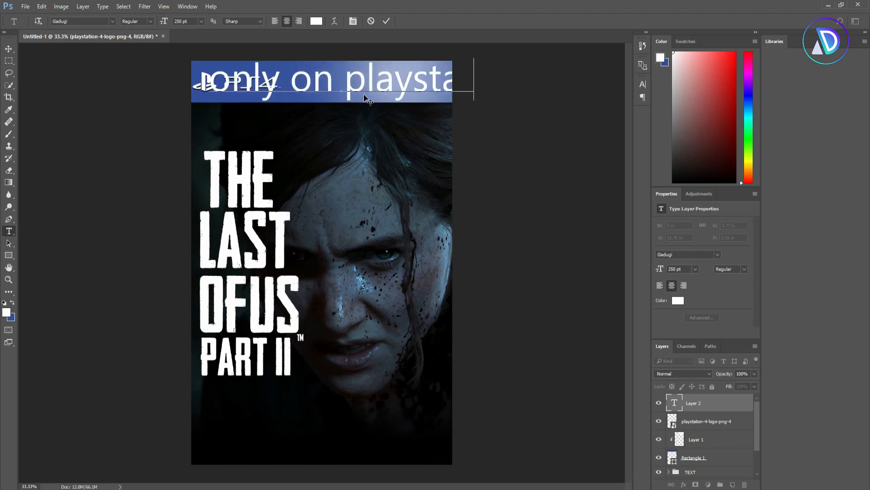
pyautogui.click(10, 53)
# Step: Scale the "only on playstation" text down to about 84 pt and place it in the blue band's lower right corner
pyautogui.moveTo(411, 72); pyautogui.dragTo(407, 177)
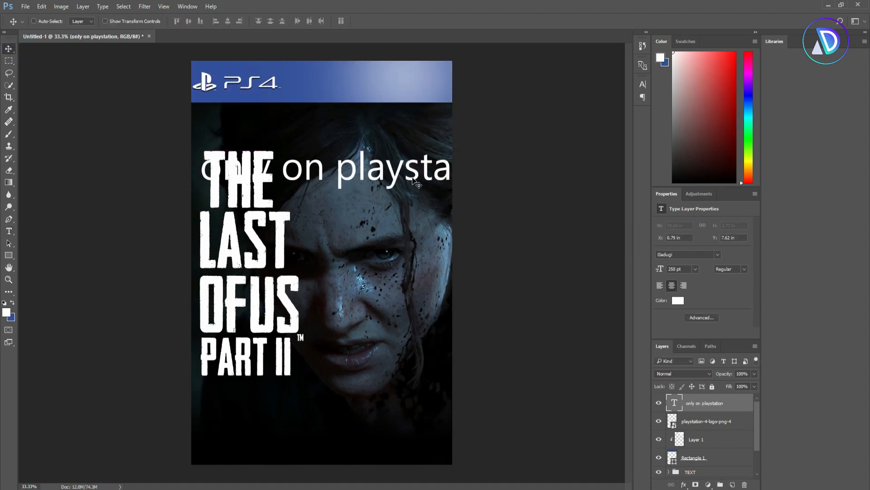
pyautogui.hotkey('ctrl', 't')
pyautogui.moveTo(517, 188); pyautogui.dragTo(423, 97)
pyautogui.click(406, 21)
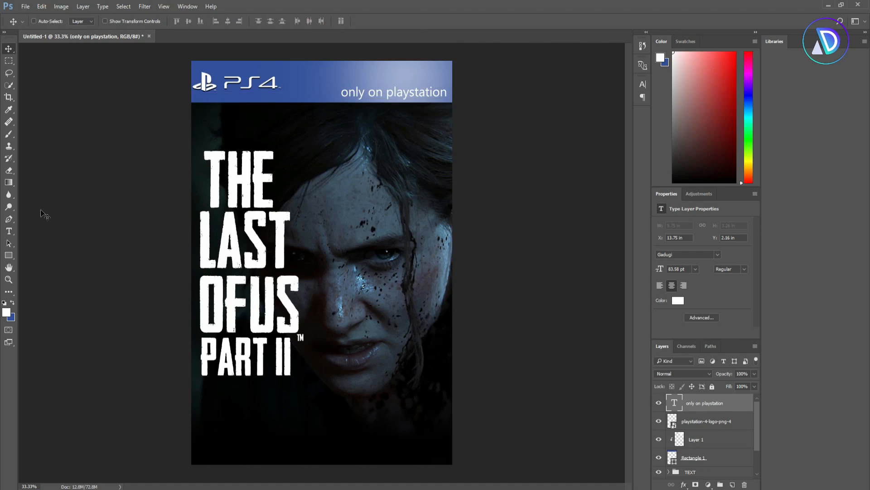
# Step: Set the word "playstation" in the "only on playstation" text to Bold
pyautogui.click(6, 233)
pyautogui.doubleClick(390, 94)
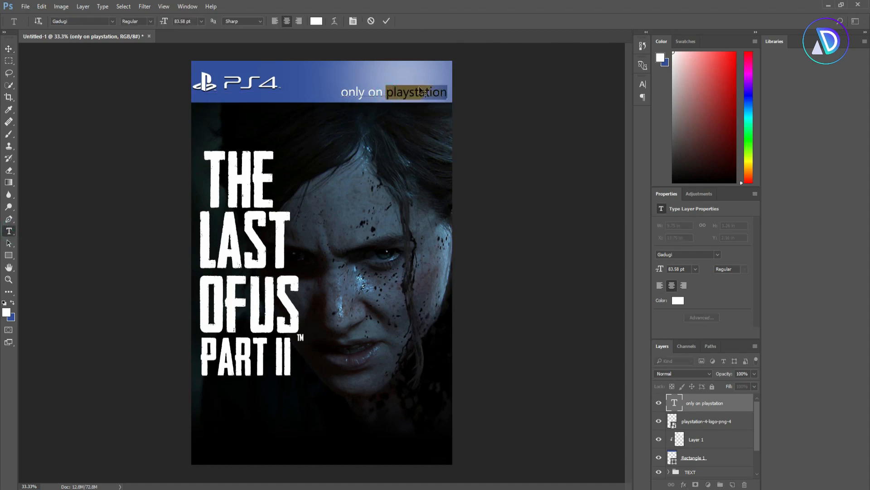
pyautogui.click(643, 85)
pyautogui.click(626, 95)
pyautogui.click(624, 112)
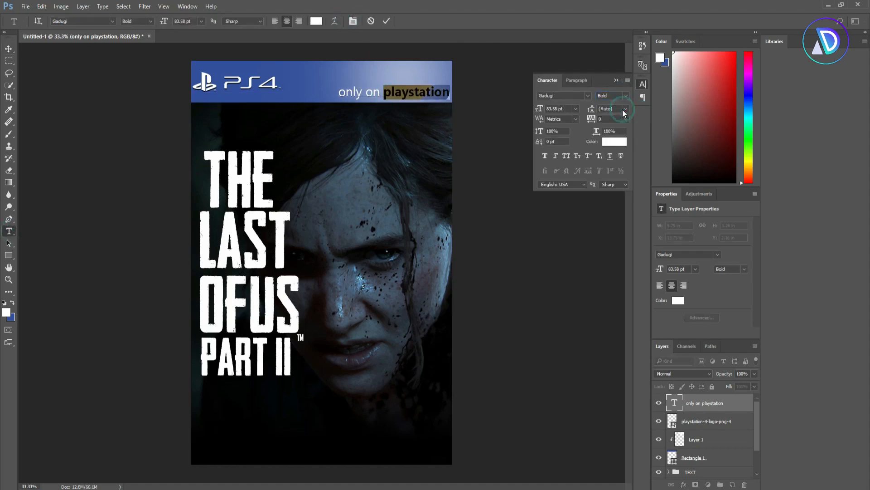
pyautogui.click(9, 48)
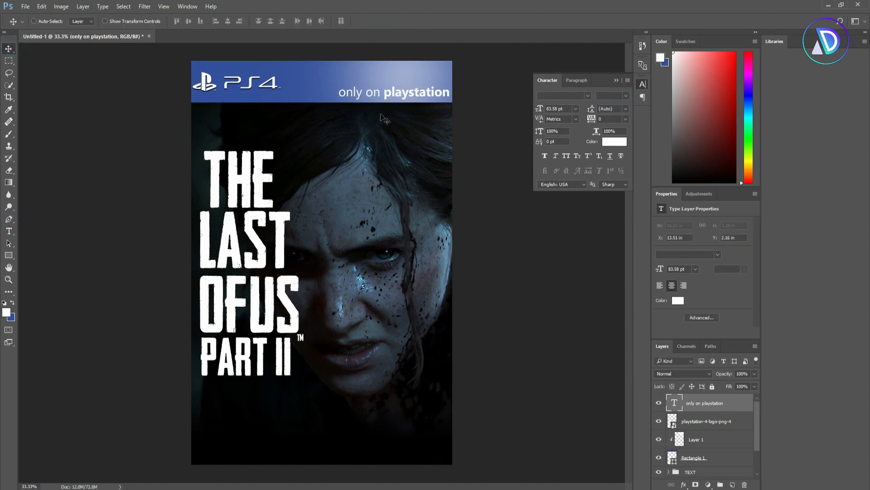
# Step: Move the "only on playstation" text slightly up so it sits vertically centred in the blue band
pyautogui.click(615, 81)
pyautogui.moveTo(403, 93); pyautogui.dragTo(404, 87)
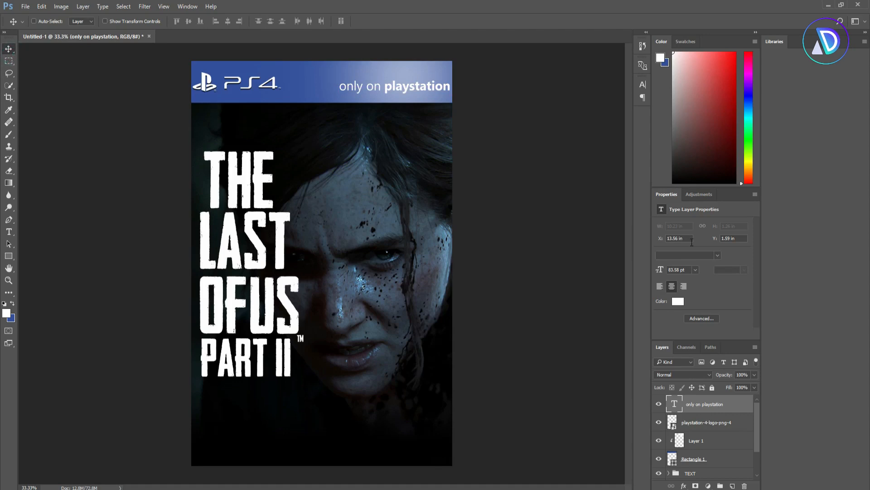
# Step: Add a Stroke layer style to the Rectangle 1 layer and set its colour to white (ffffff)
pyautogui.moveTo(757, 411); pyautogui.dragTo(684, 443)
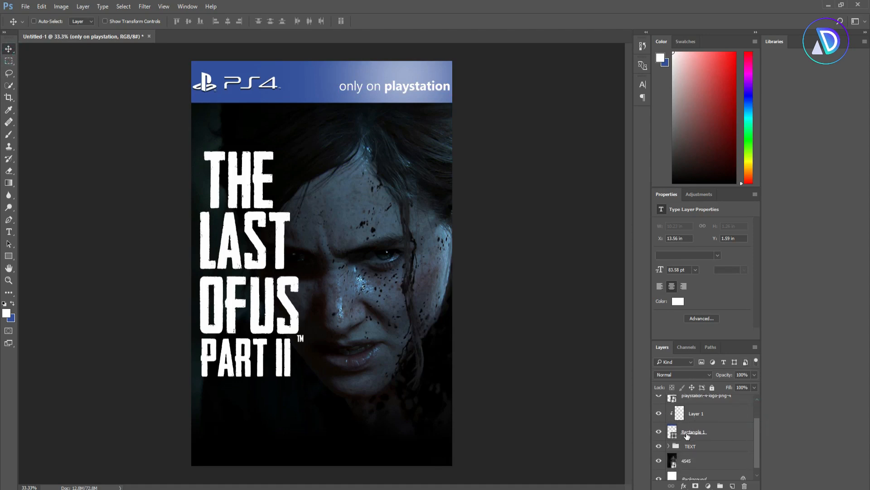
pyautogui.click(686, 434)
pyautogui.click(684, 486)
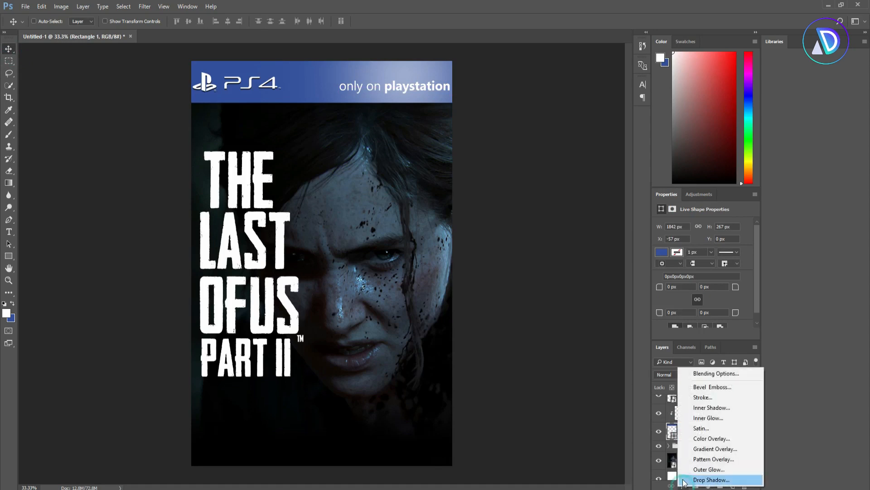
pyautogui.click(720, 393)
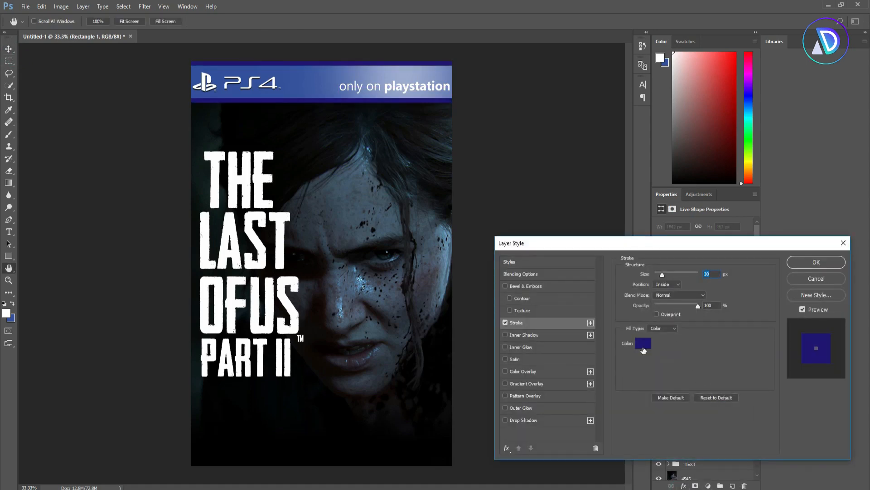
pyautogui.click(643, 343)
pyautogui.click(358, 287)
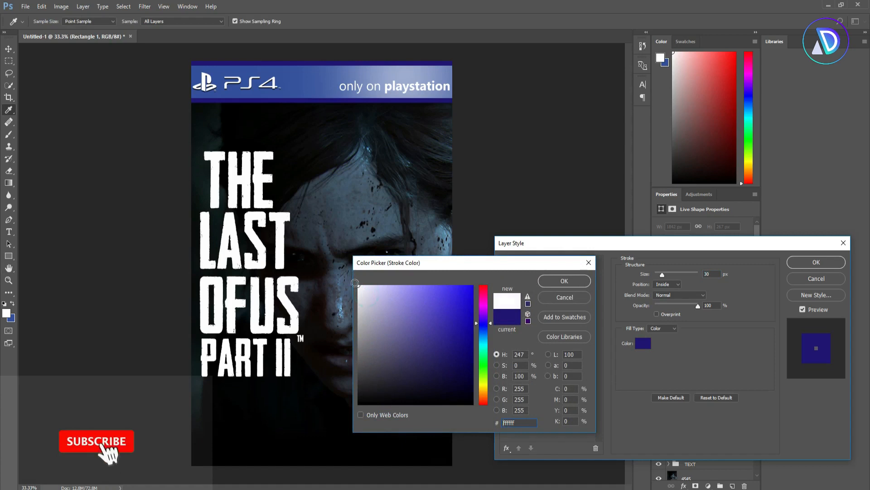
pyautogui.press('Return')
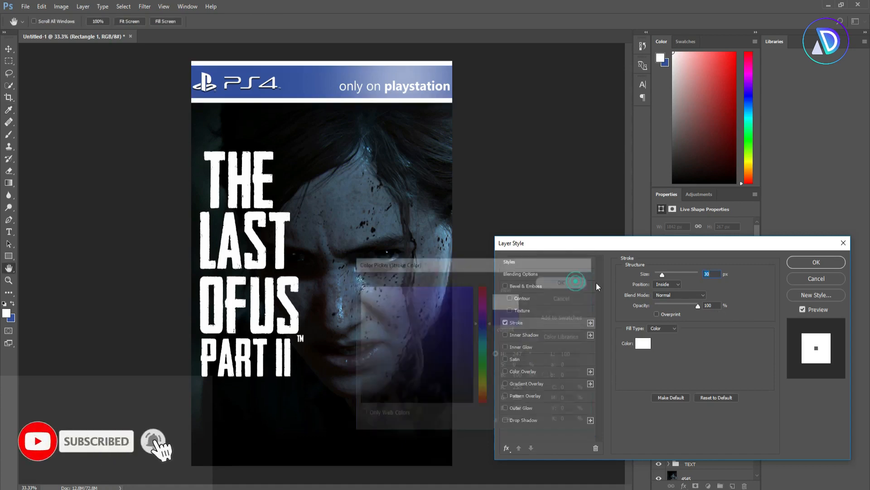
# Step: Set the Rectangle 1 stroke's position to Outside and its size to 10 px, and apply the layer style
pyautogui.click(680, 287)
pyautogui.click(663, 276)
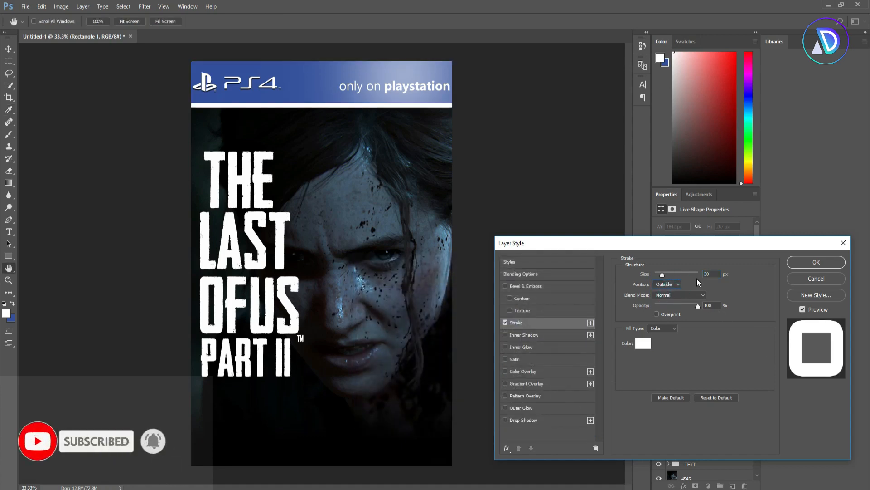
pyautogui.moveTo(662, 276); pyautogui.dragTo(659, 277)
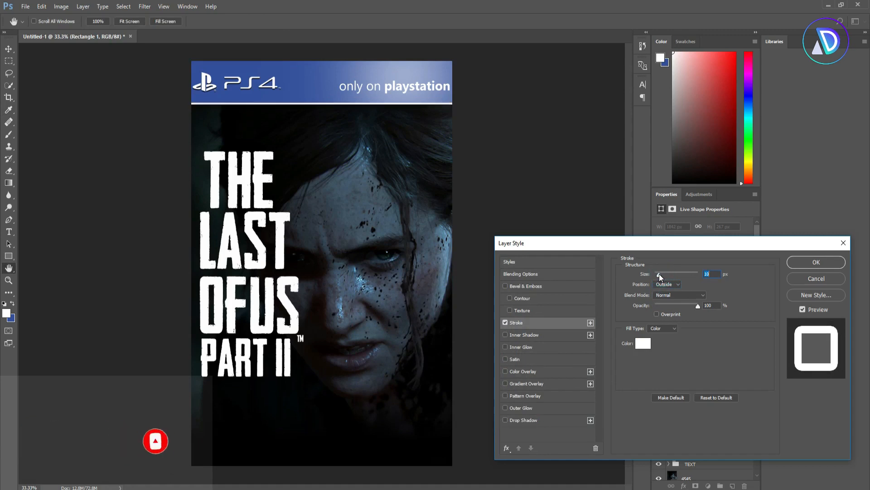
pyautogui.click(812, 262)
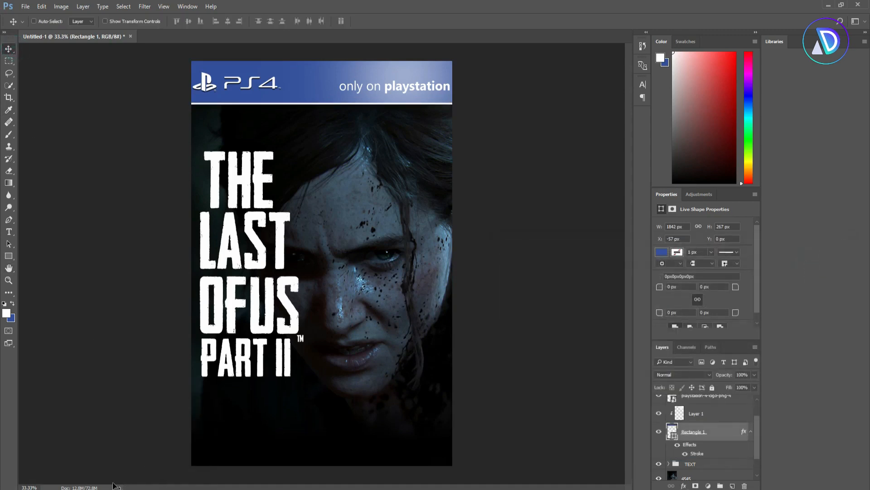
# Step: Place 18.png from the image folder in the poster's lower left corner, scaled to about 49%
pyautogui.hotkey('alt', 'Tab')
pyautogui.moveTo(102, 65); pyautogui.dragTo(239, 398)
pyautogui.moveTo(326, 272); pyautogui.dragTo(358, 382)
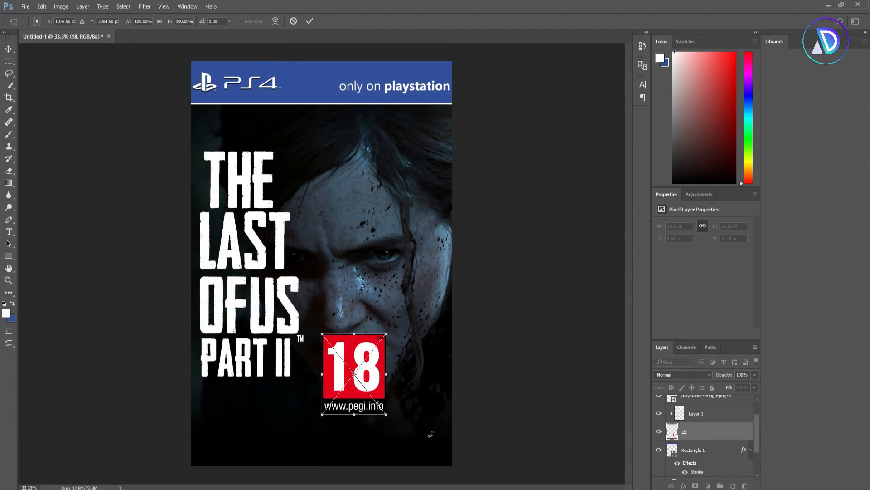
pyautogui.moveTo(386, 416); pyautogui.dragTo(223, 430)
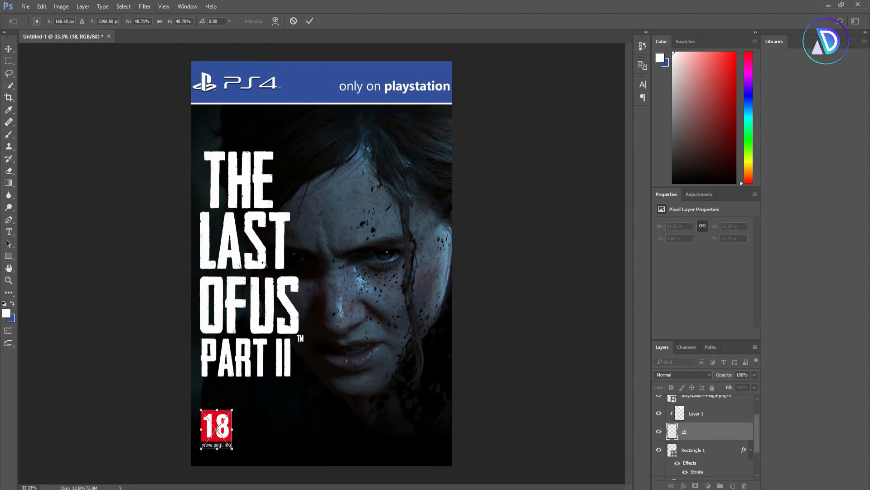
pyautogui.click(311, 20)
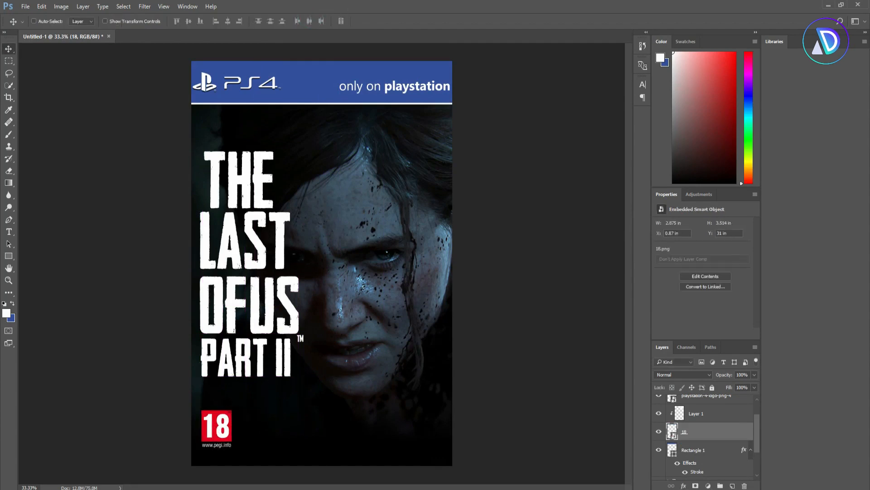
# Step: Place naughty-dog-logo-png-8.png from the image folder in the poster's lower right corner, scaled to about 25%
pyautogui.hotkey('alt', 'Tab')
pyautogui.moveTo(201, 75); pyautogui.dragTo(429, 447)
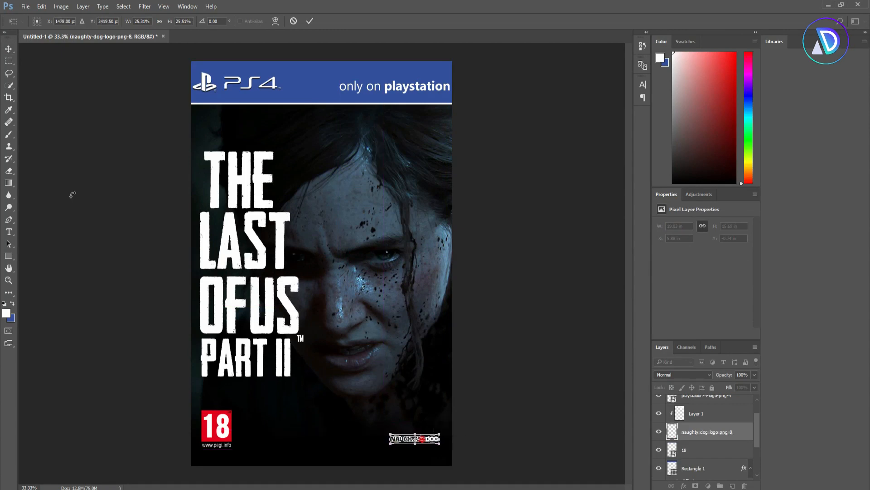
pyautogui.click(11, 49)
pyautogui.click(420, 190)
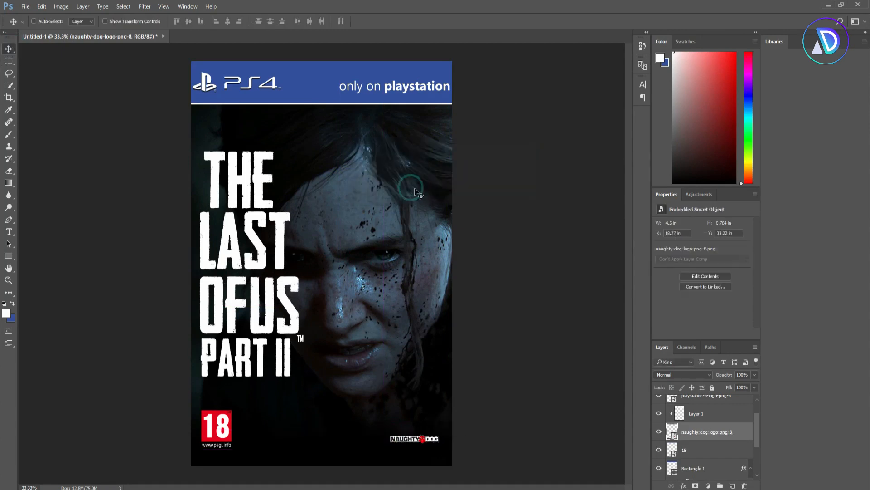